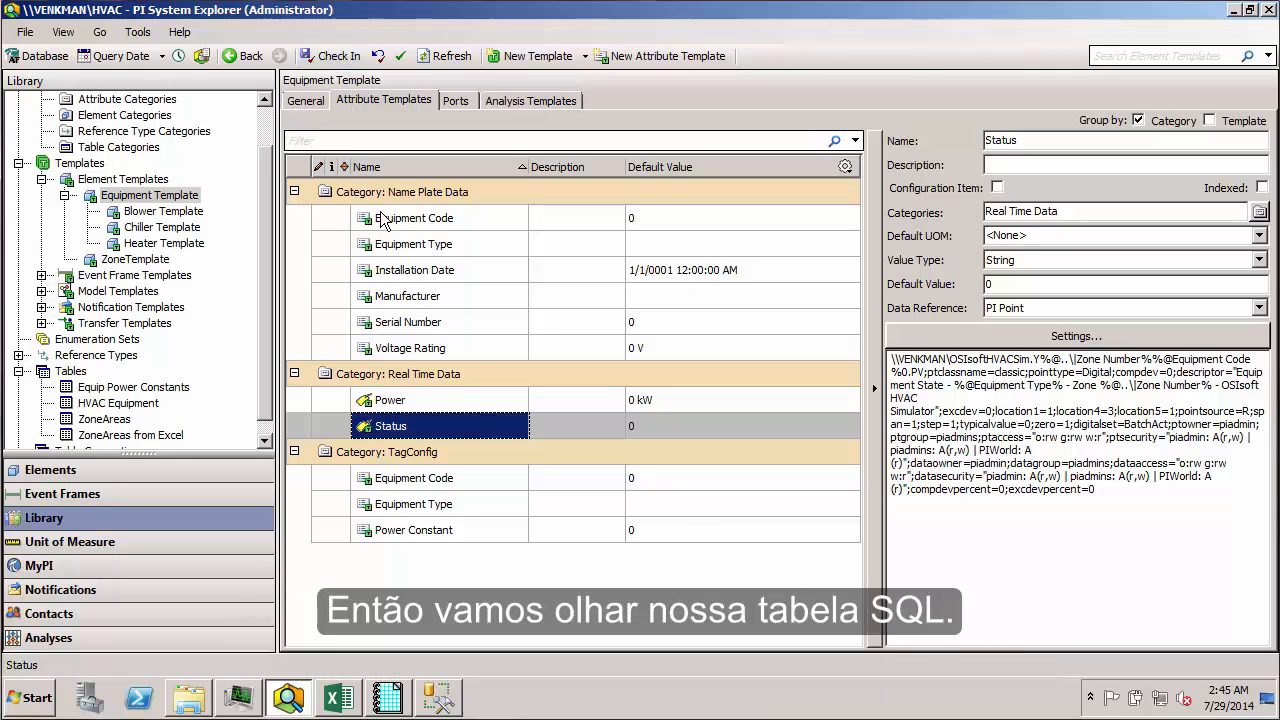
Step: Switch to SQL Server Management Studio and check the BLR-04, CHR-04 and HTR-04 rows of the dbo.NamePlate table
left_click(443, 699)
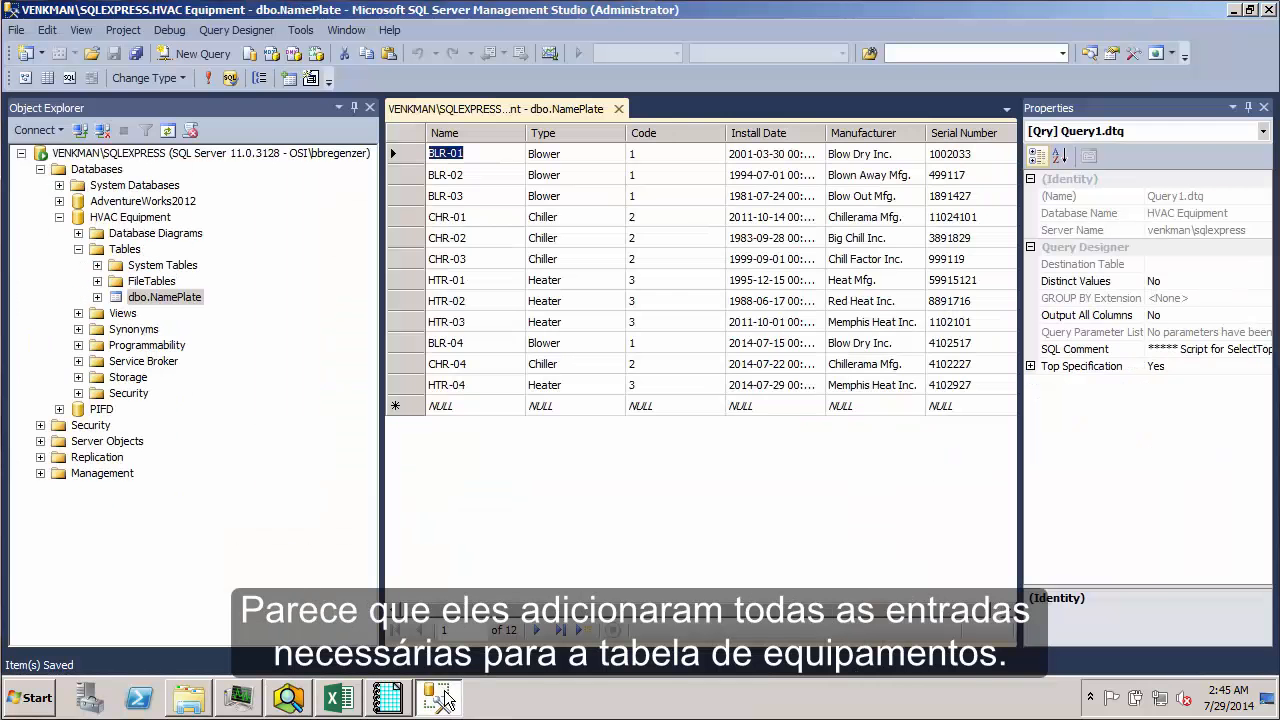
left_click_drag(445, 342, 946, 382)
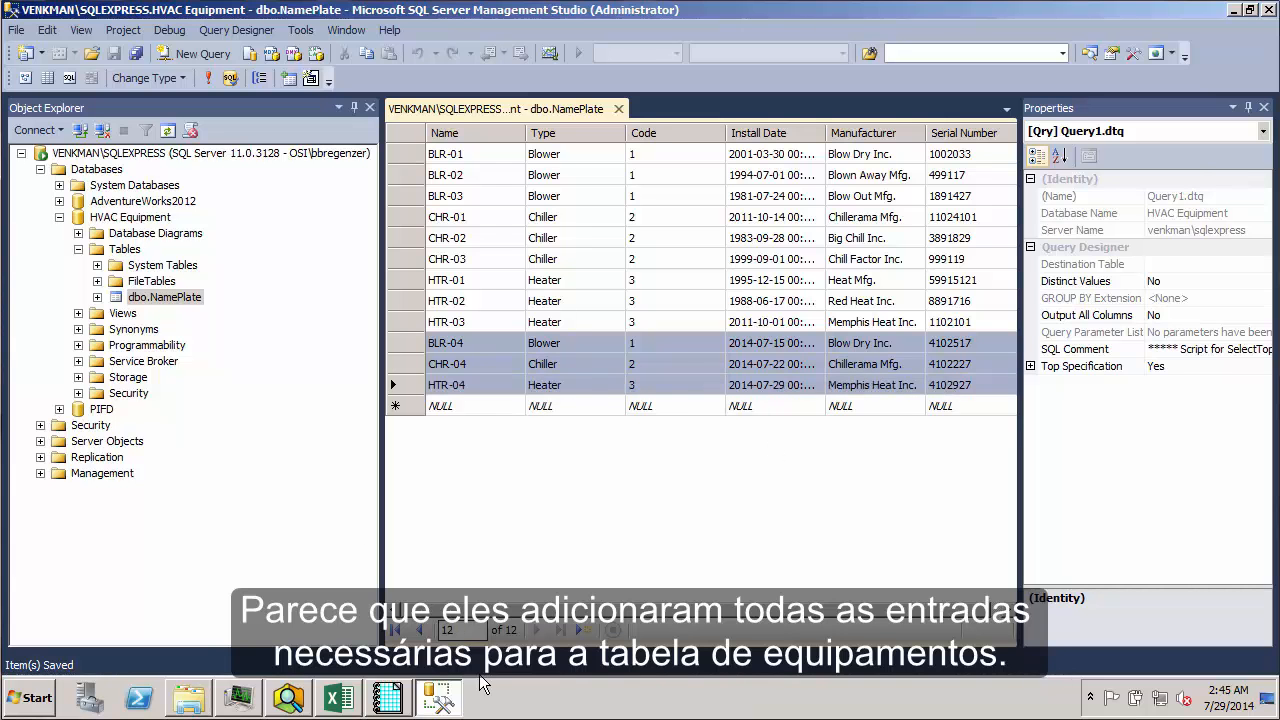
Step: Return to PI System Explorer, refresh the HVAC Equipment table and review its BLR-04, CHR-04 and HTR-04 rows
left_click(290, 699)
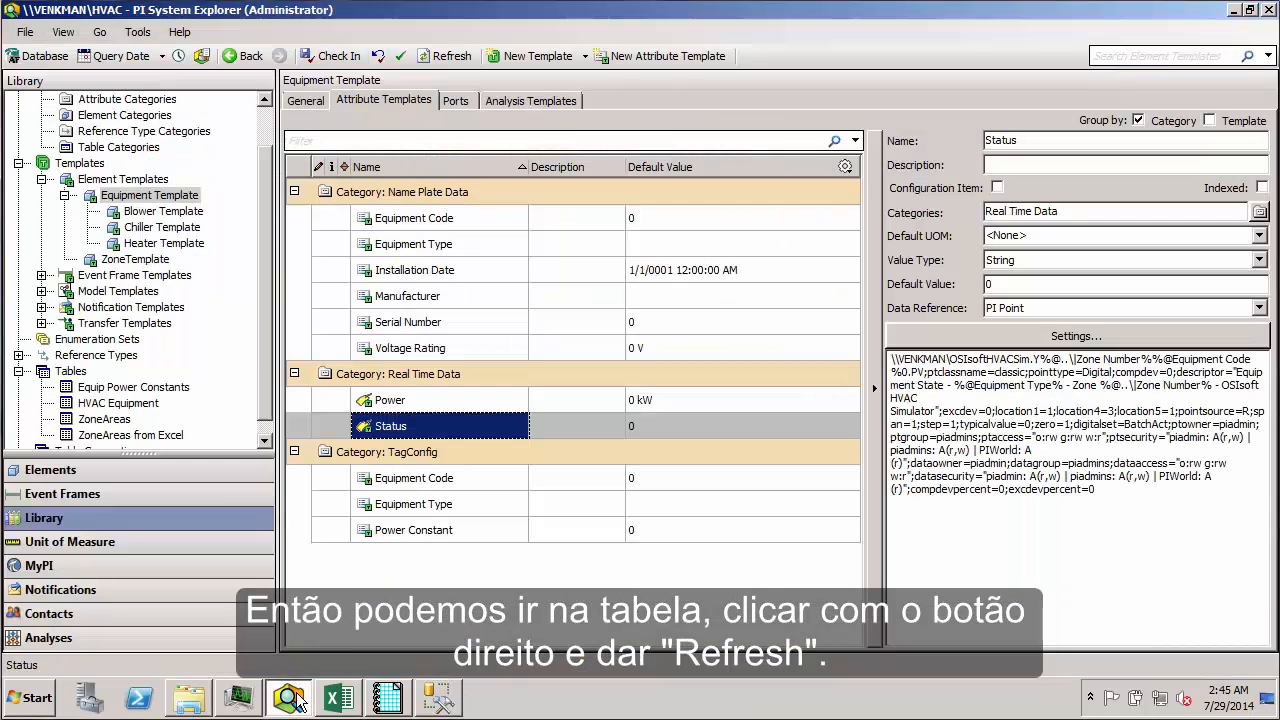
left_click(119, 404)
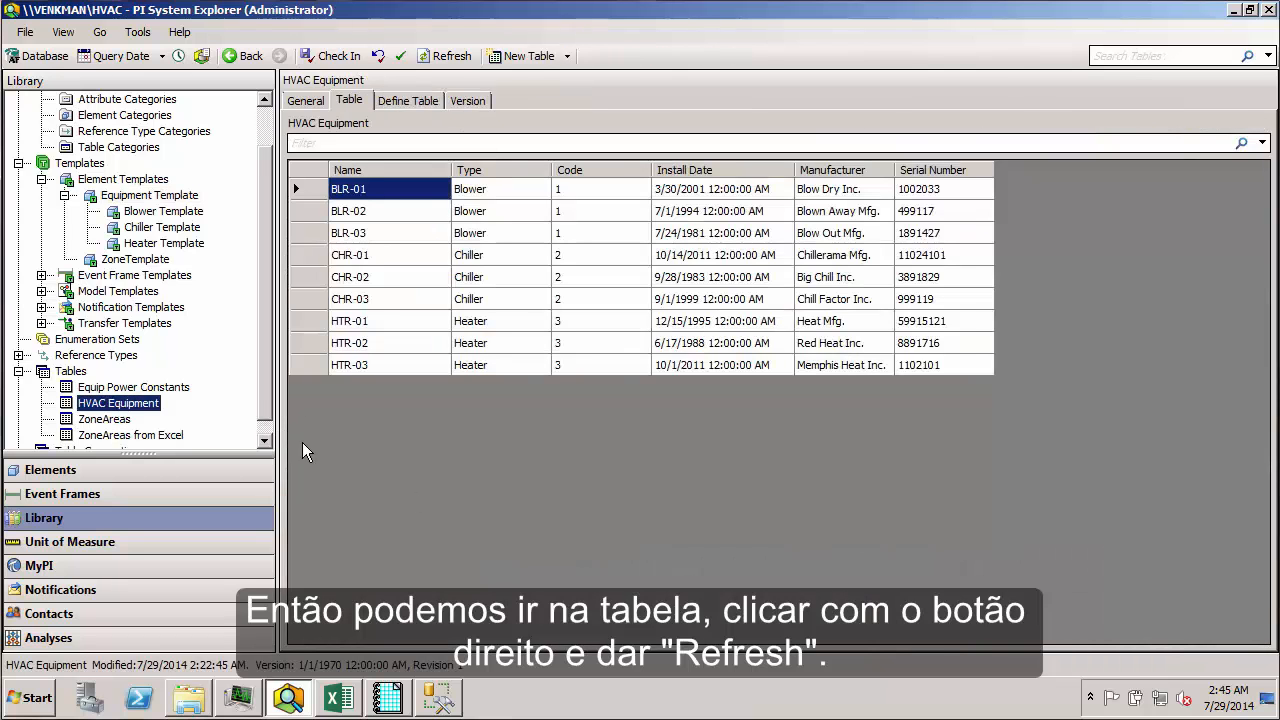
right_click(128, 410)
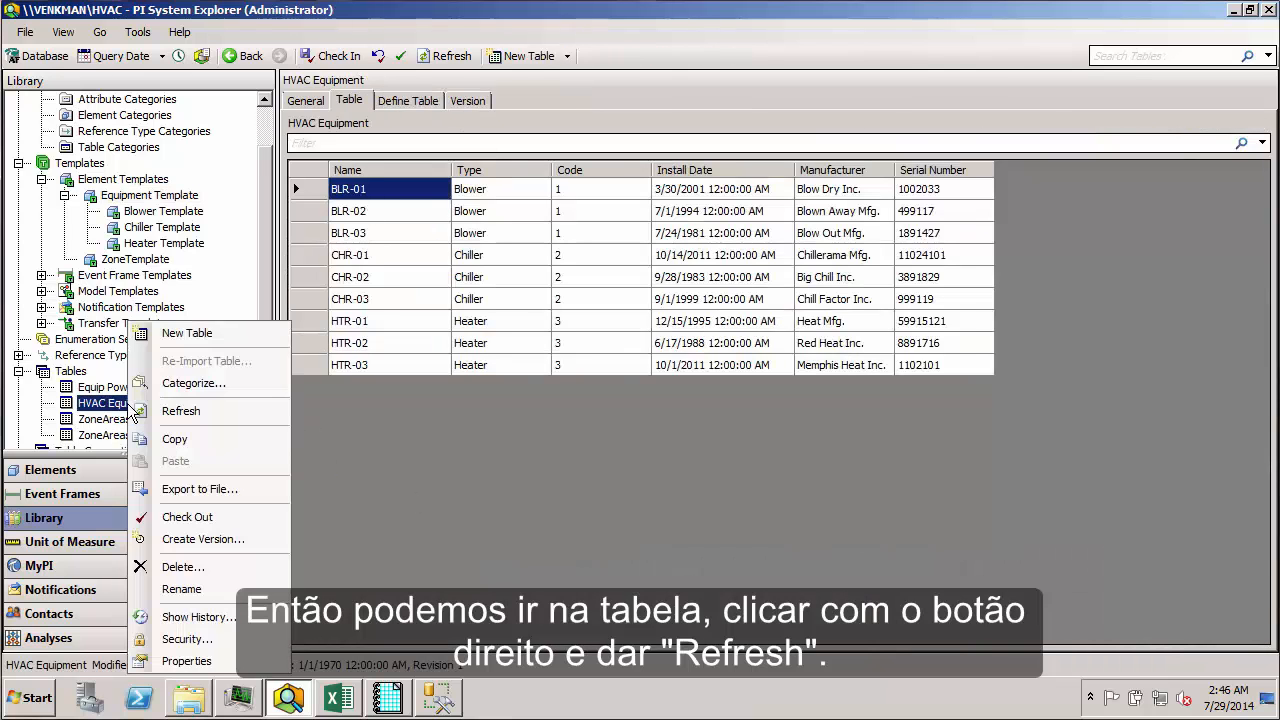
left_click(145, 413)
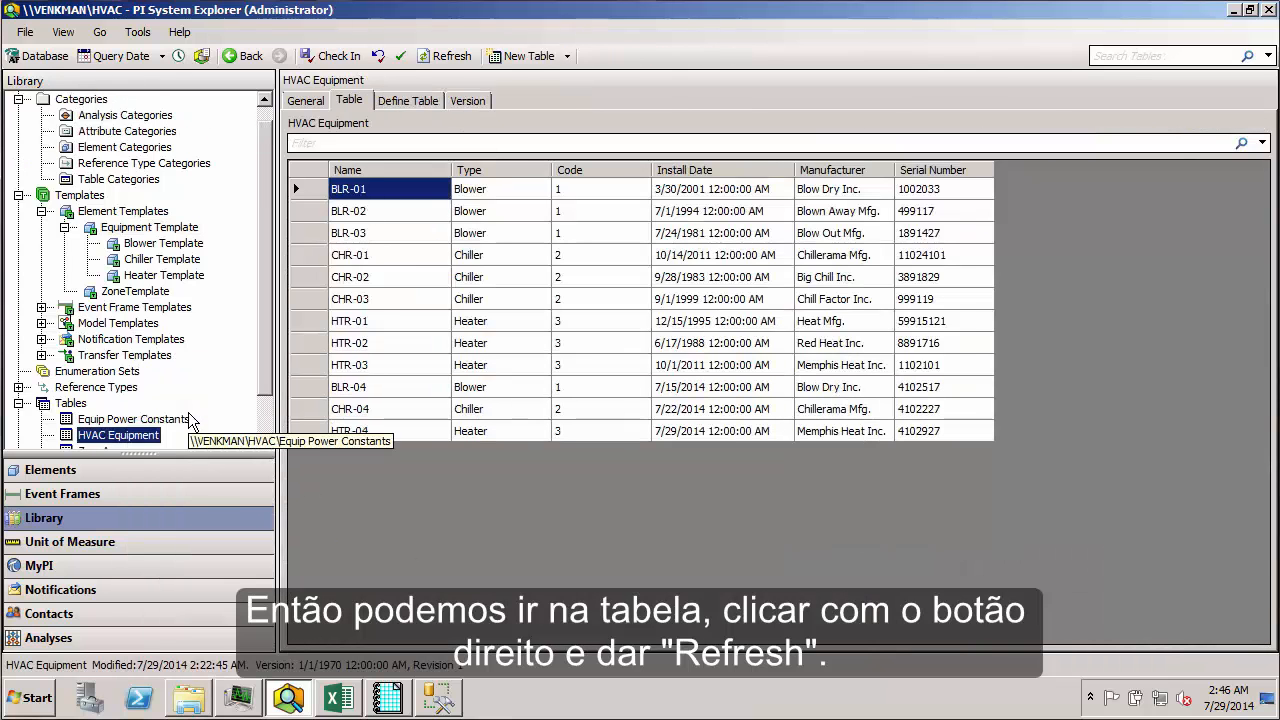
left_click(374, 390)
left_click(378, 411)
left_click(382, 426)
left_click(377, 405)
left_click(377, 388)
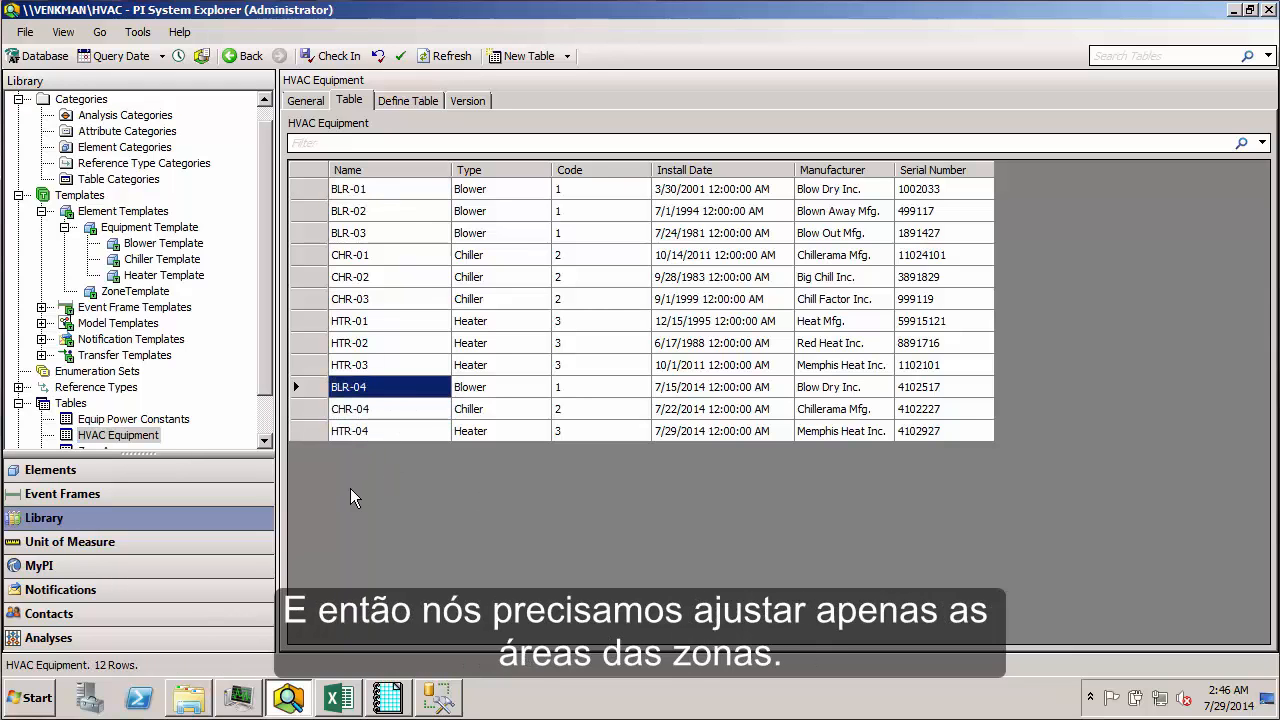
Step: Add a row for zone 4 with an area of 5000 to the ZoneAreas table and check in the change
scroll(267, 425, "down", 1)
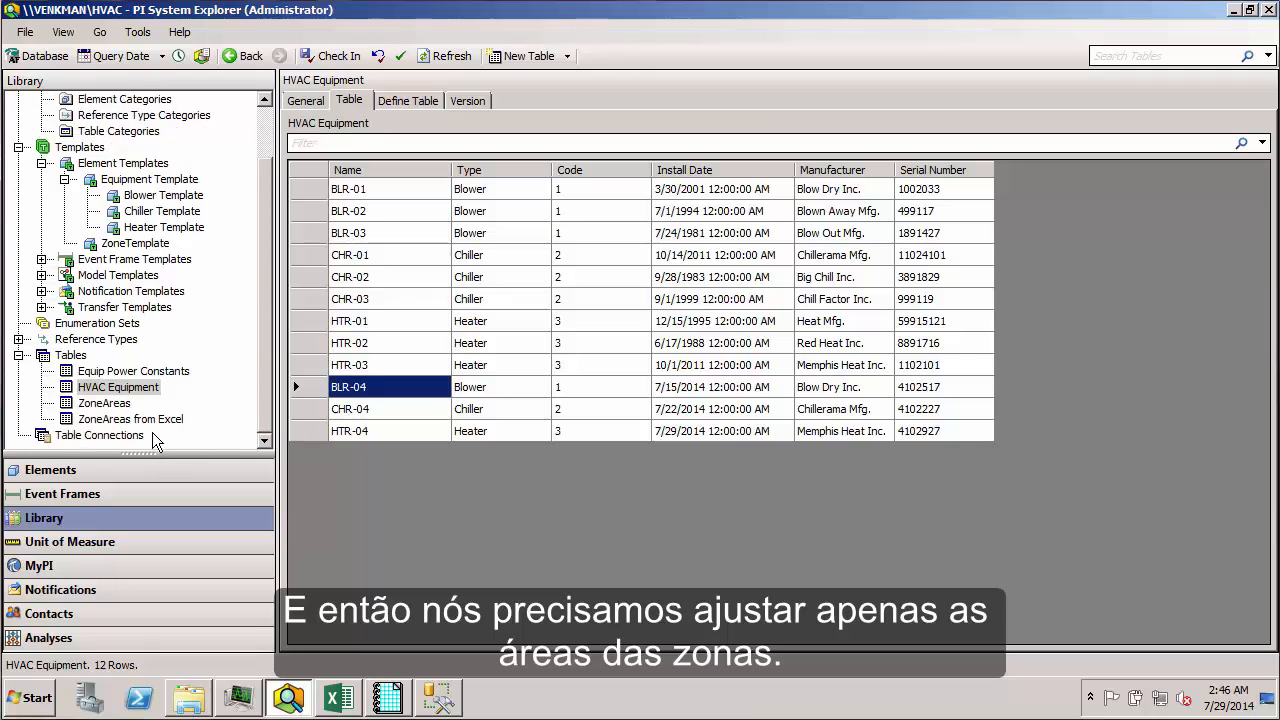
left_click(135, 403)
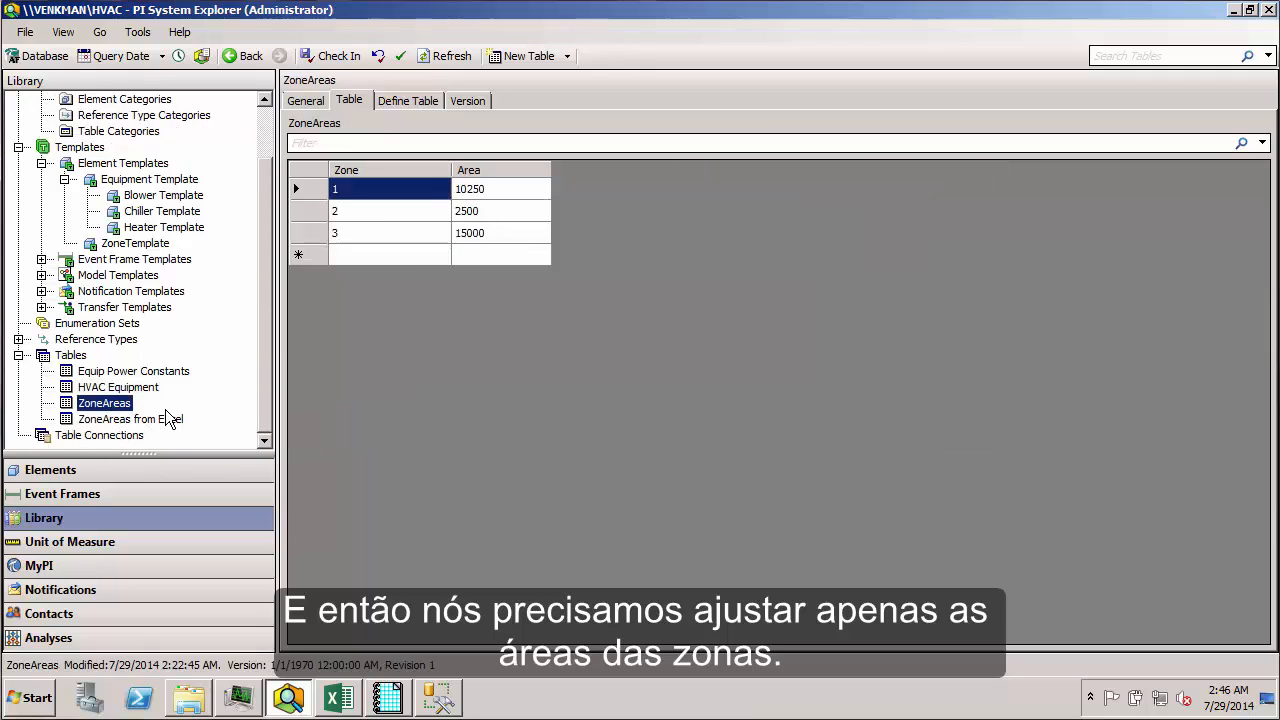
left_click(404, 255)
type("4")
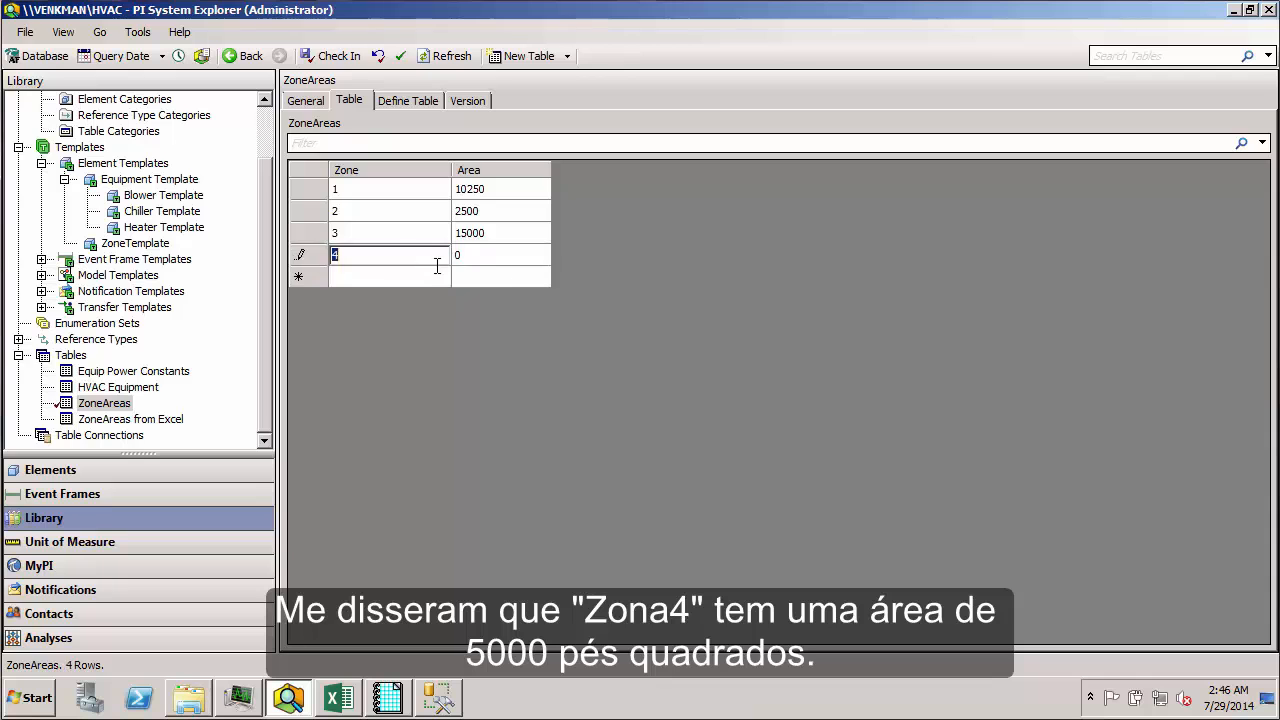
left_click(502, 254)
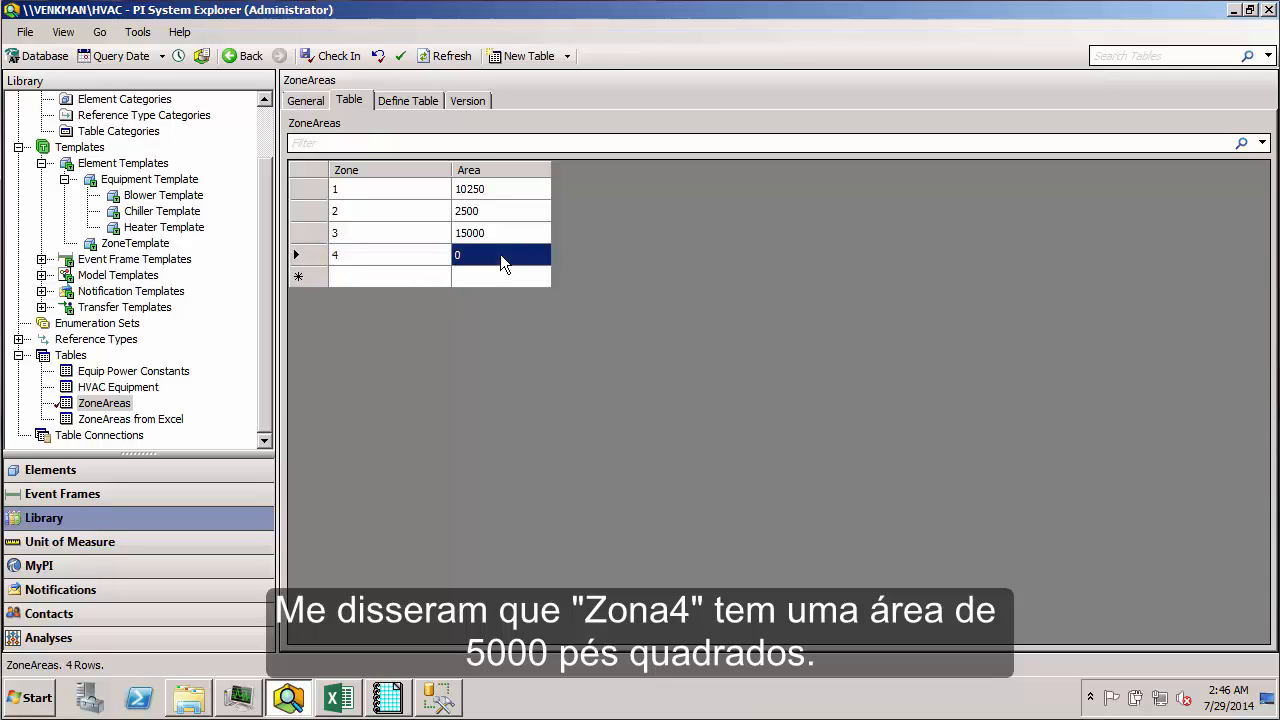
type("5000")
key("Return")
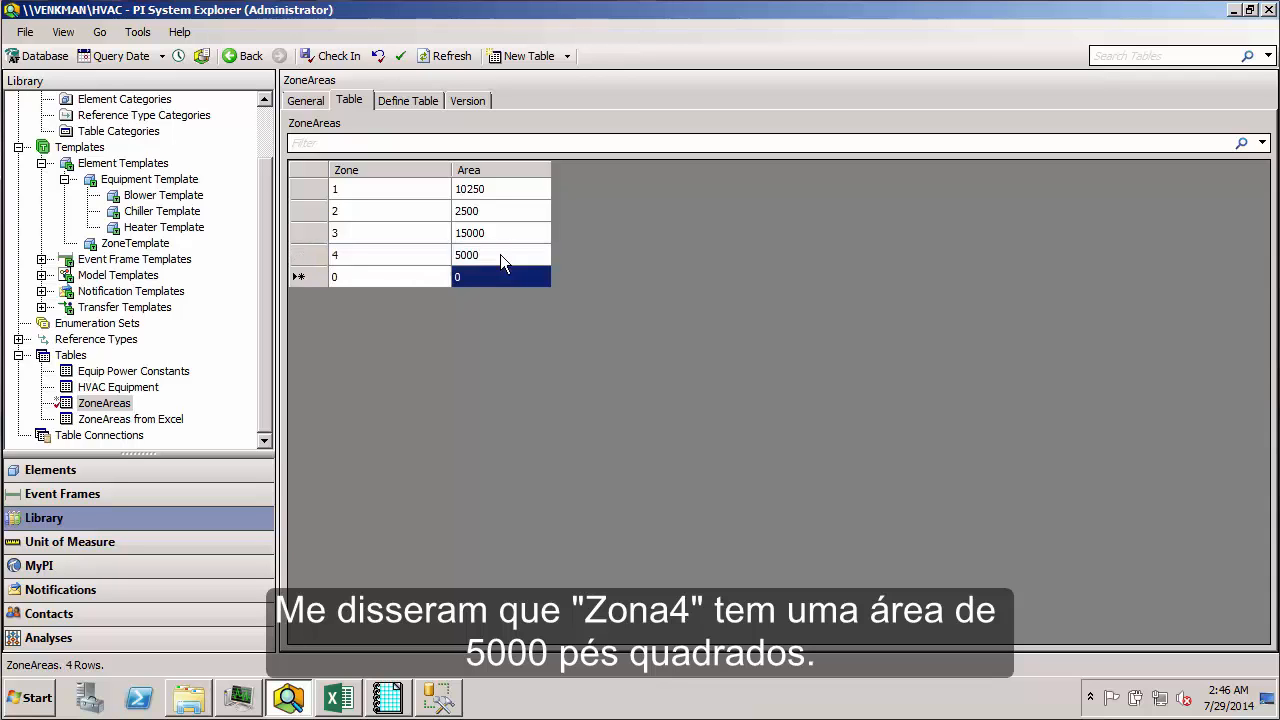
left_click(327, 62)
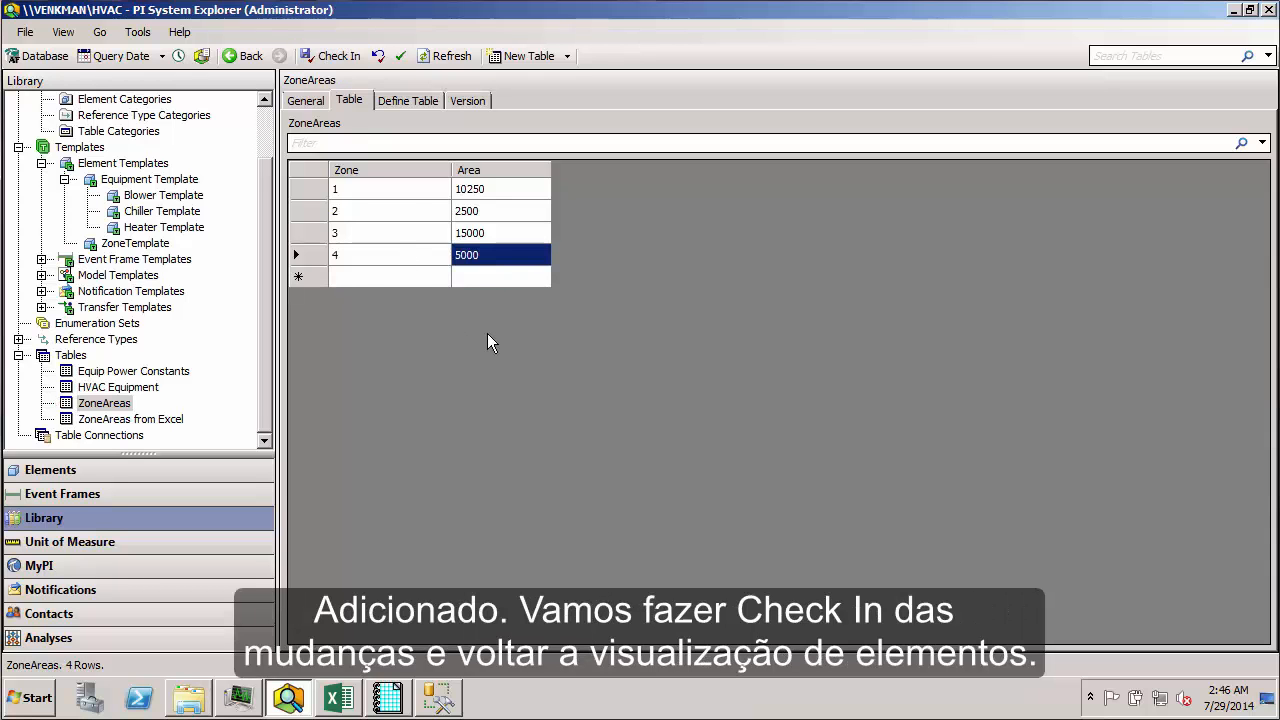
Step: Go to the database's elements and look through Zone1 and its blower, chiller and heater
left_click(118, 472)
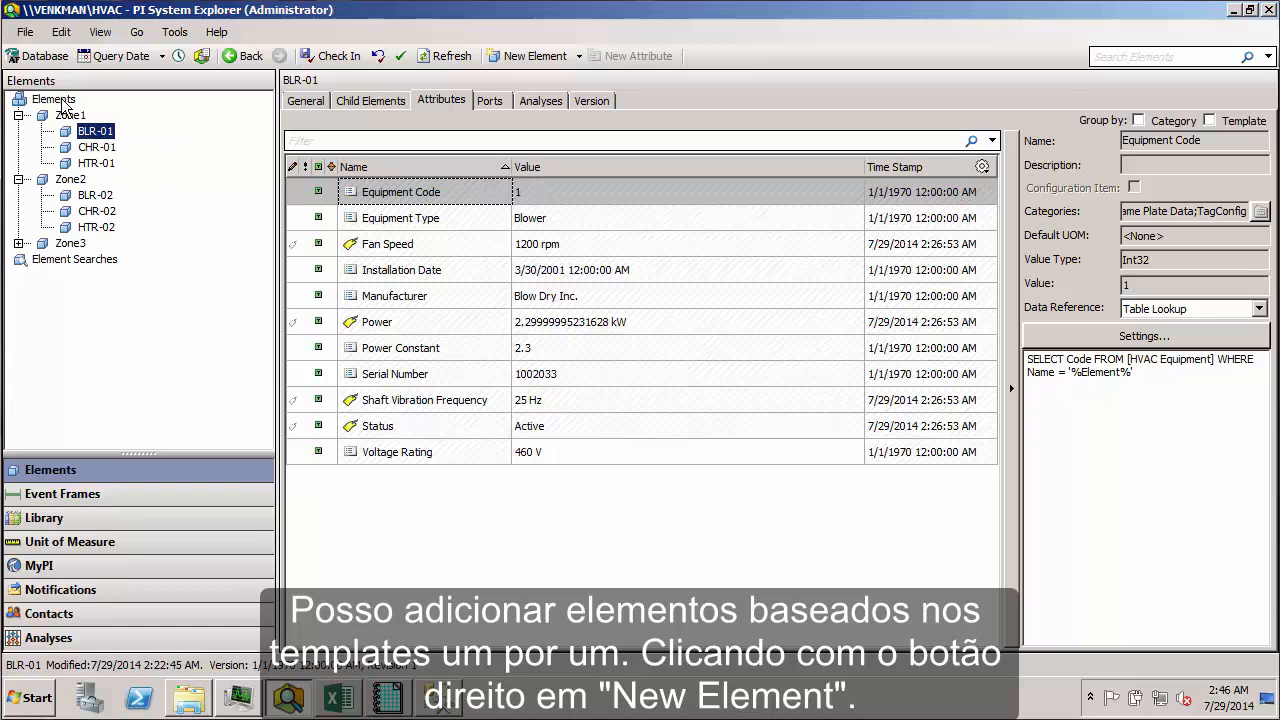
right_click(59, 98)
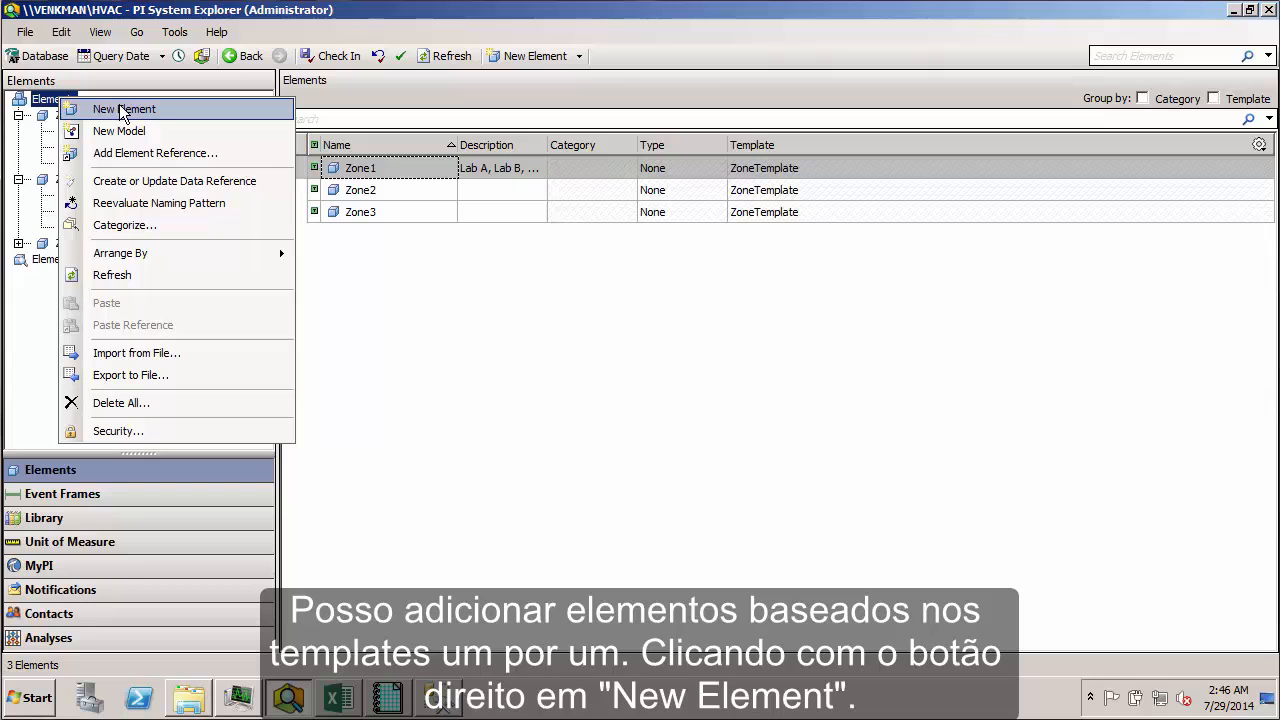
left_click(35, 290)
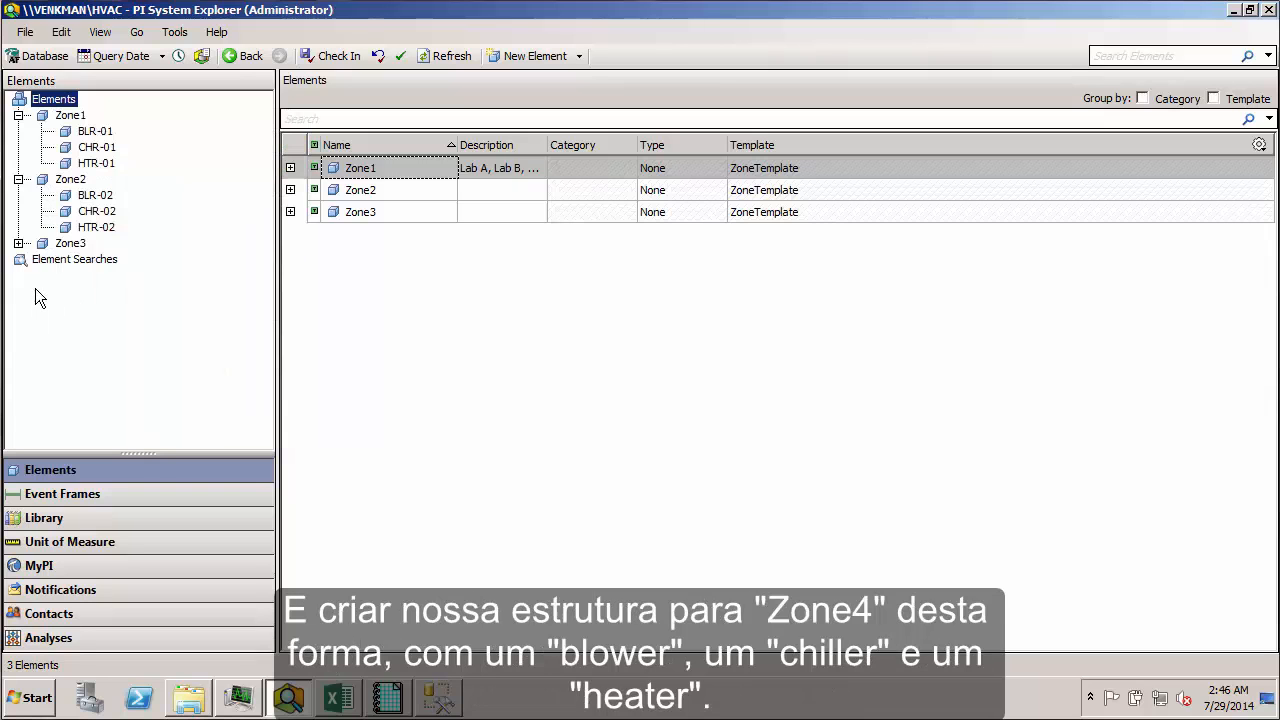
left_click(70, 115)
left_click(95, 131)
left_click(96, 147)
left_click(96, 163)
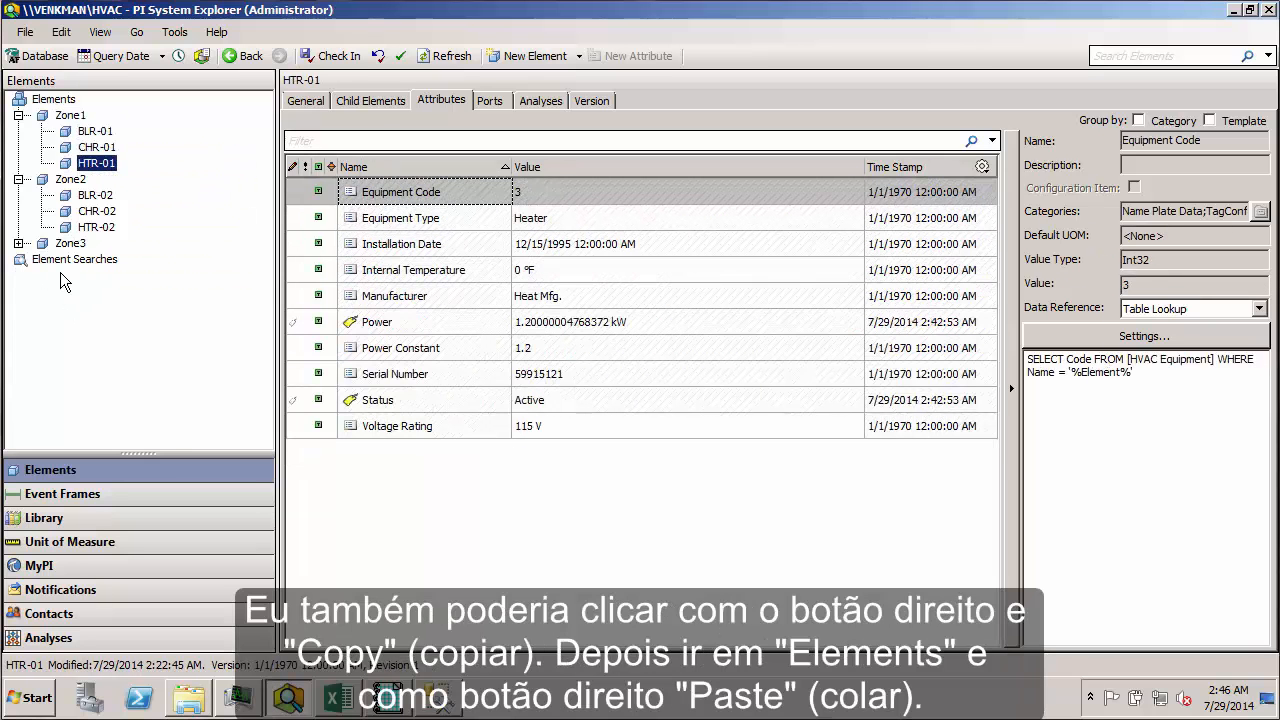
left_click(70, 246)
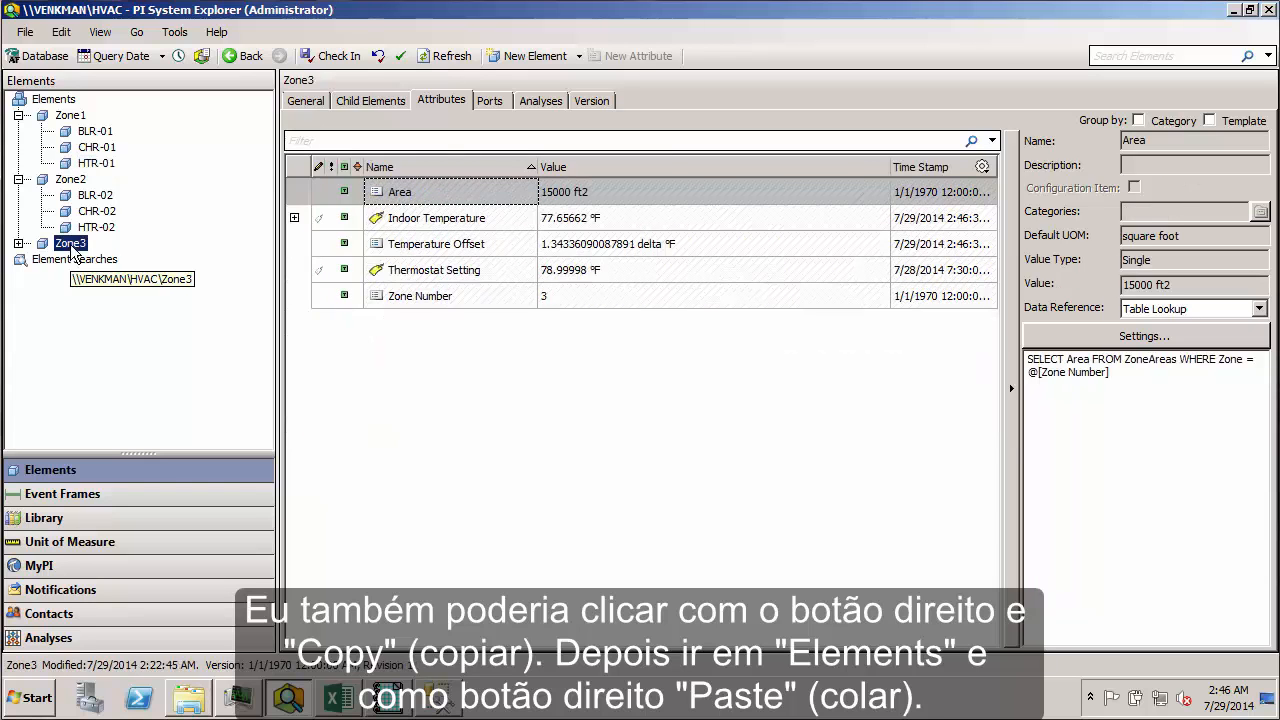
right_click(73, 251)
key("ctrl+2")
left_click_drag(140, 400, 191, 388)
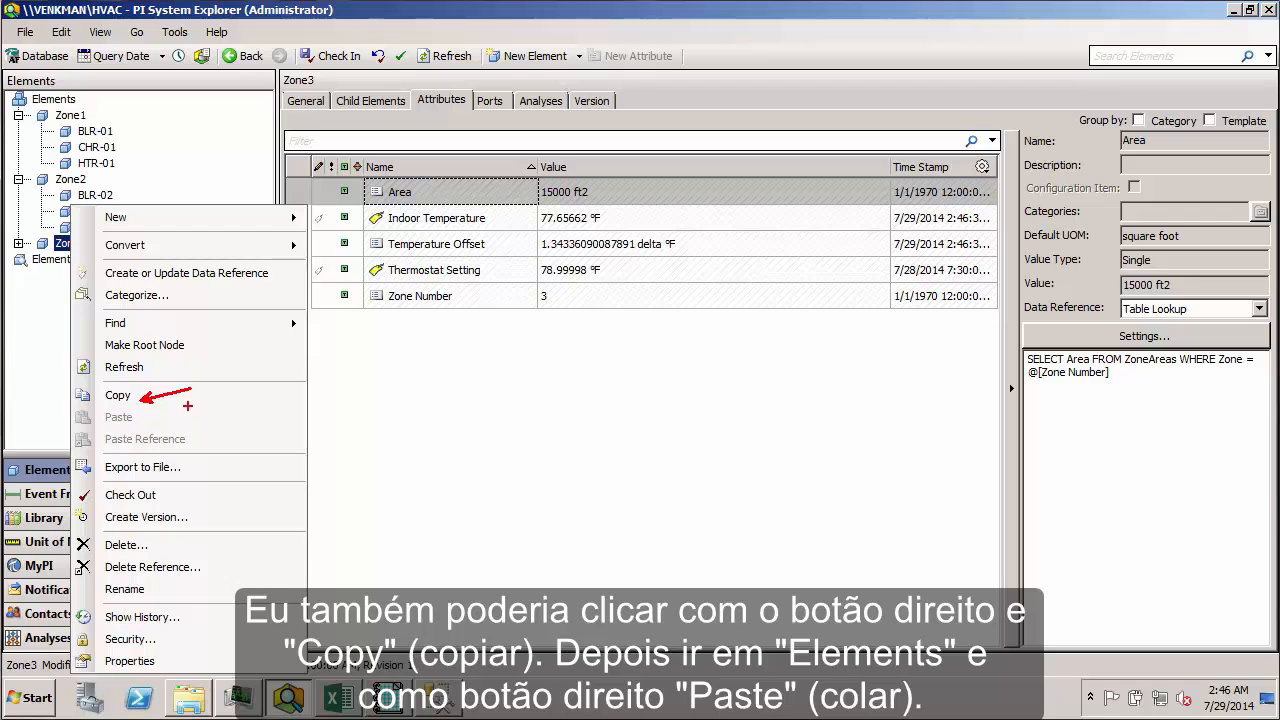
key("Escape")
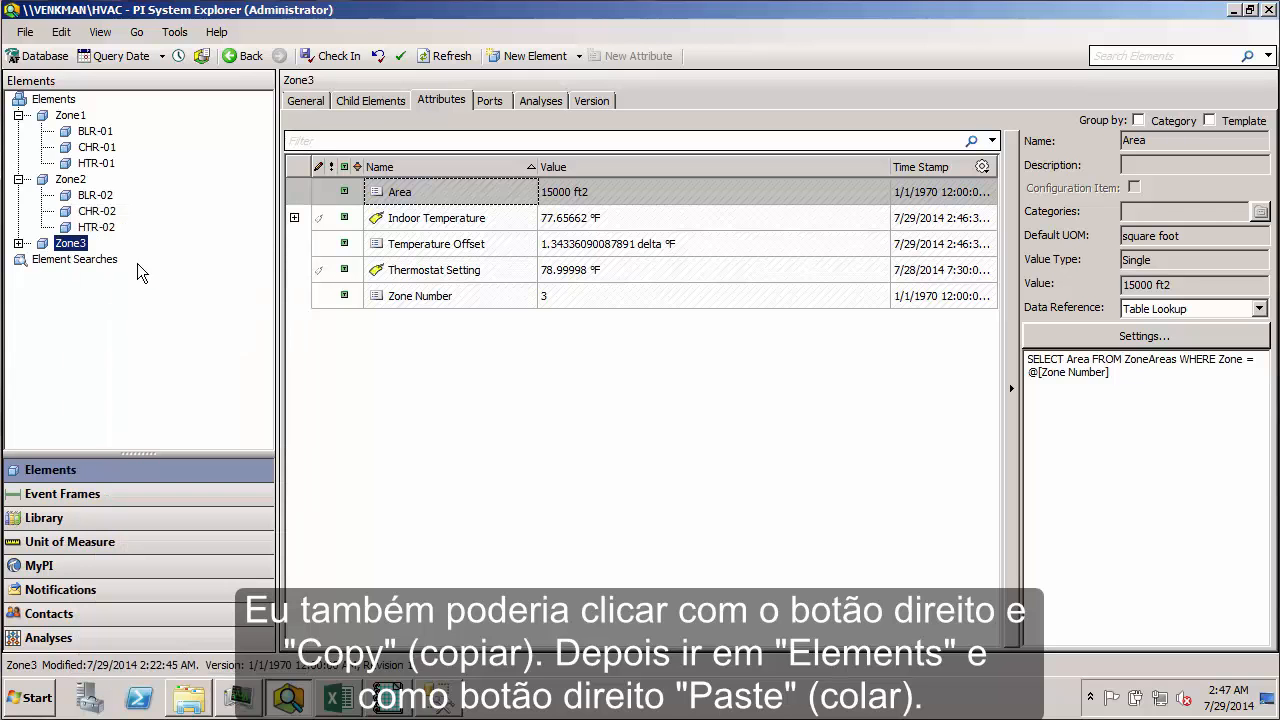
left_click(70, 102)
right_click(72, 108)
key("ctrl+2")
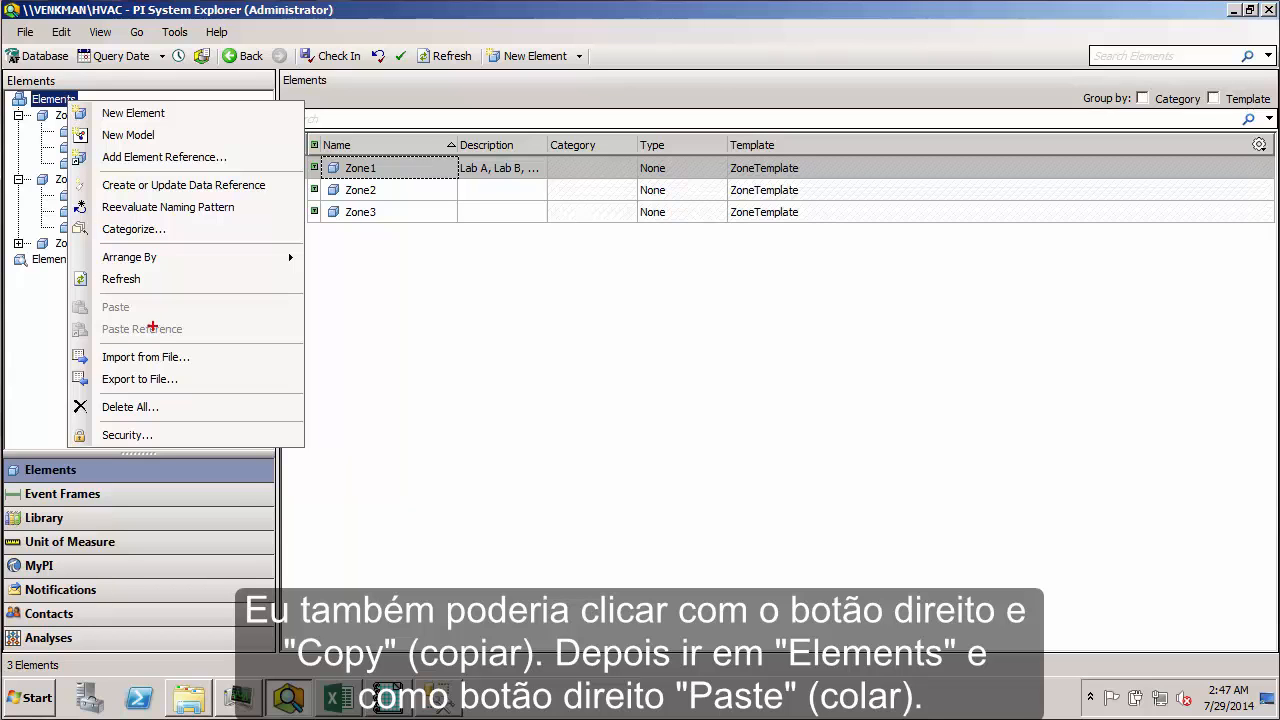
left_click_drag(143, 307, 186, 307)
key("Escape")
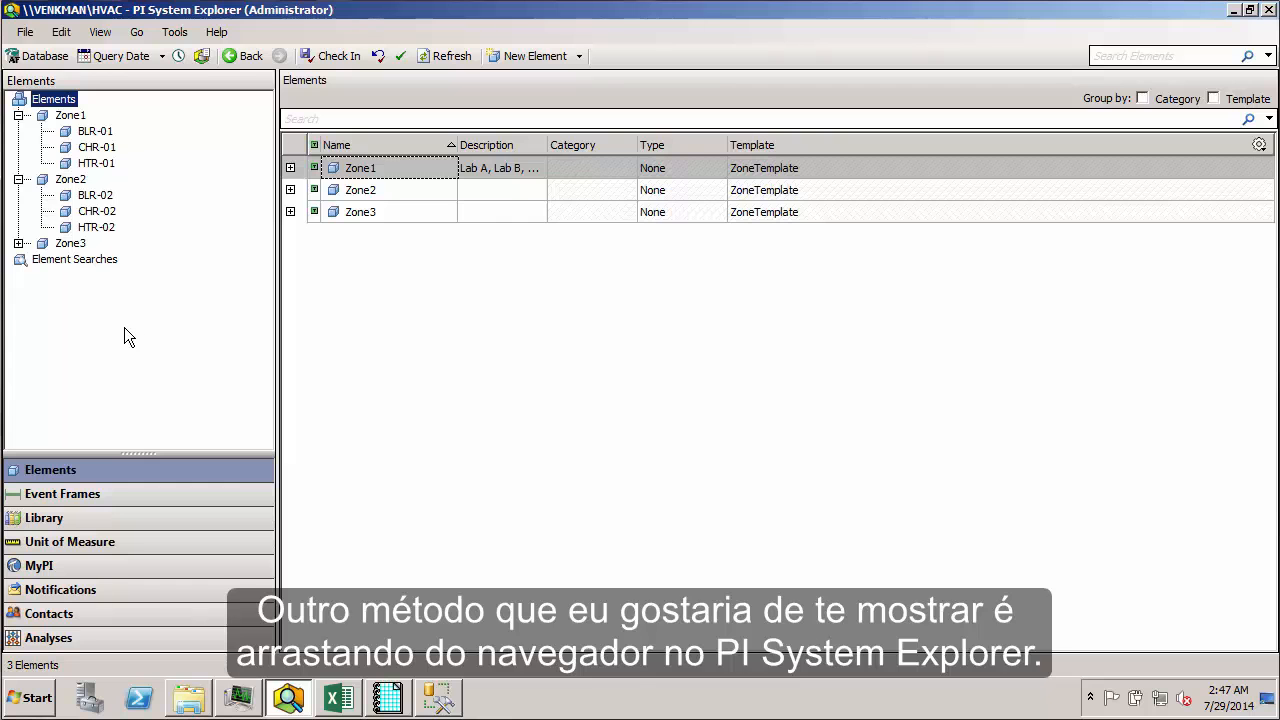
Step: Duplicate Zone3 under the root Elements node and review the copy's Area, Indoor Temperature and Thermostat Setting attributes
left_click(66, 243)
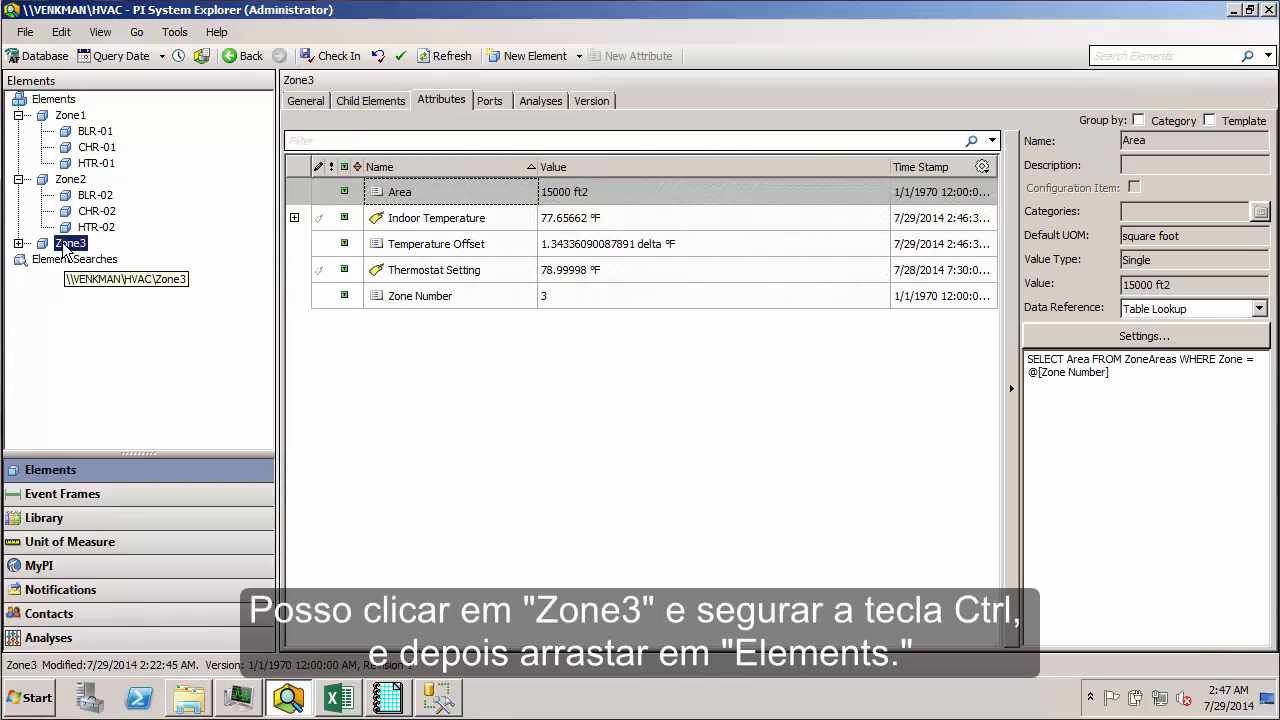
left_click_drag(63, 247, 65, 104)
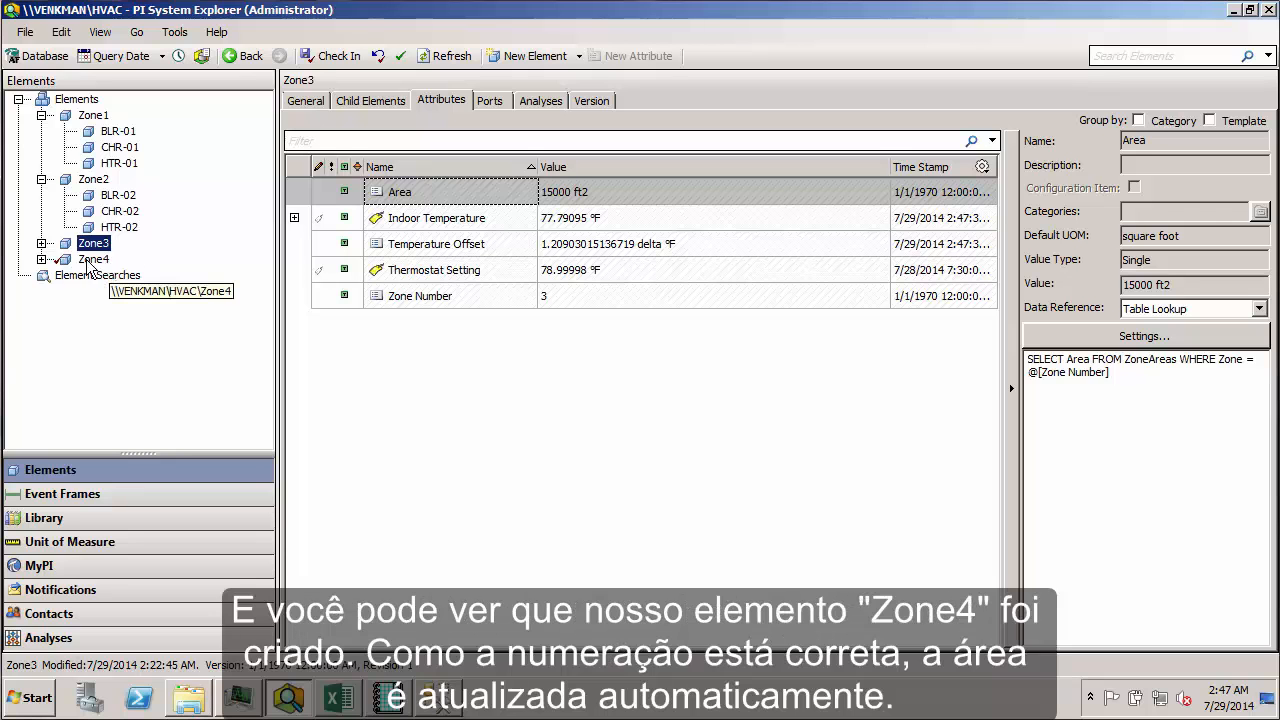
left_click(100, 265)
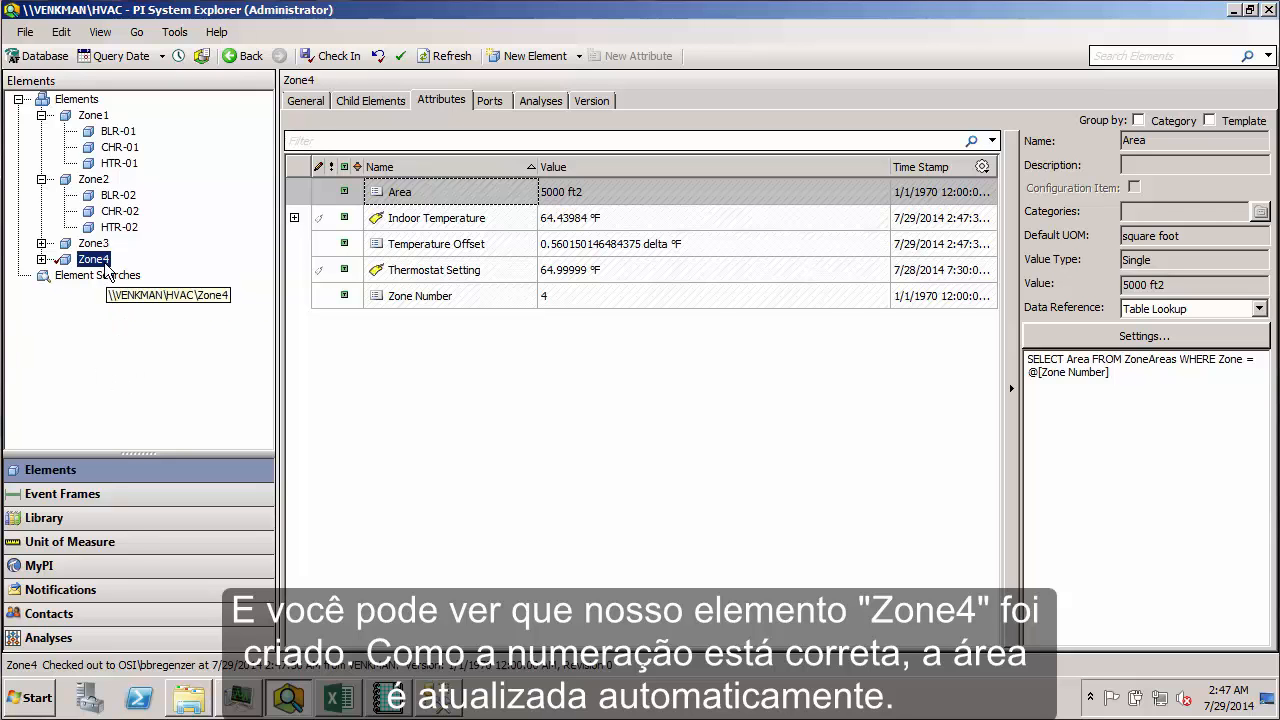
left_click(470, 203)
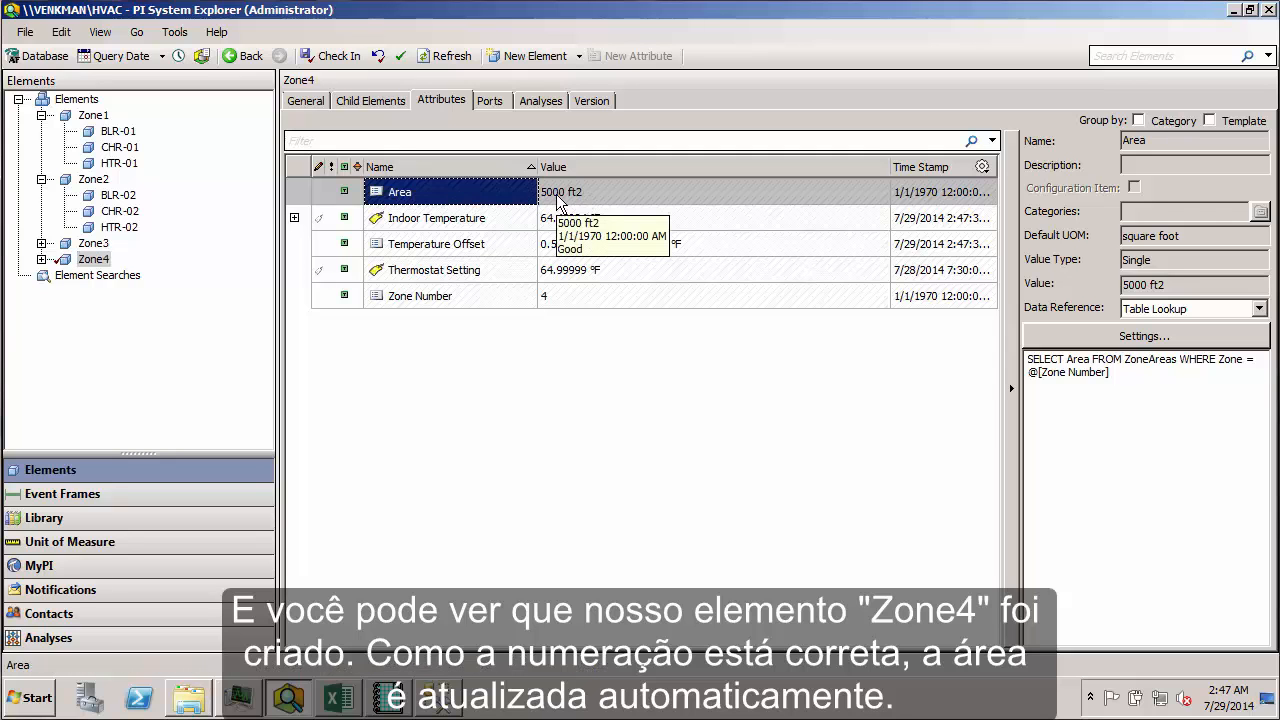
left_click(489, 228)
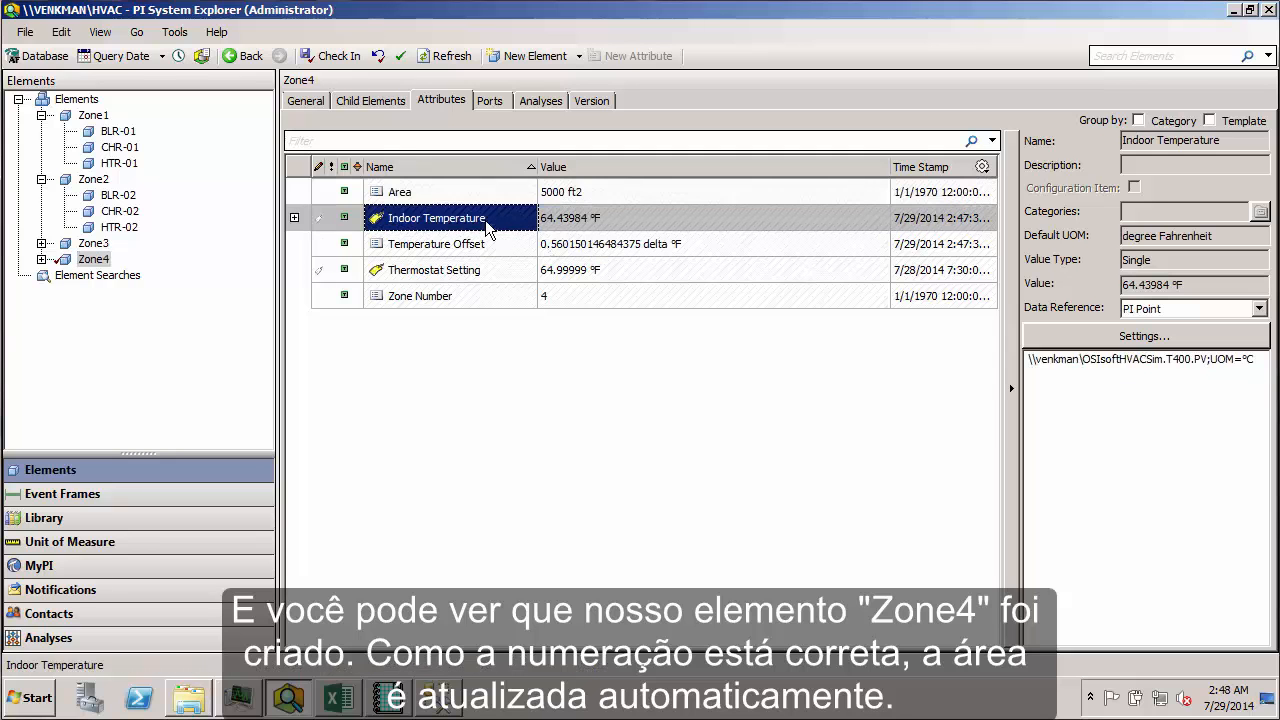
left_click(462, 275)
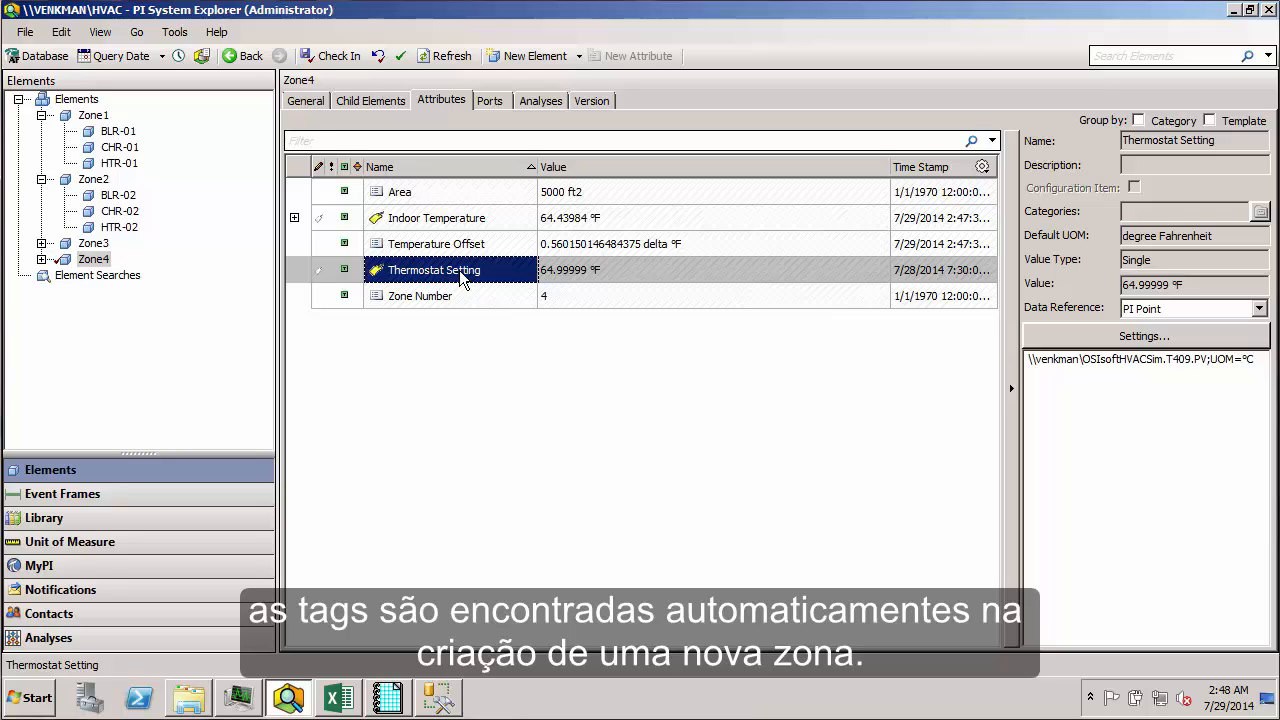
Step: Rename the blower BLR-03 under Zone4 as BLR-04
left_click(41, 260)
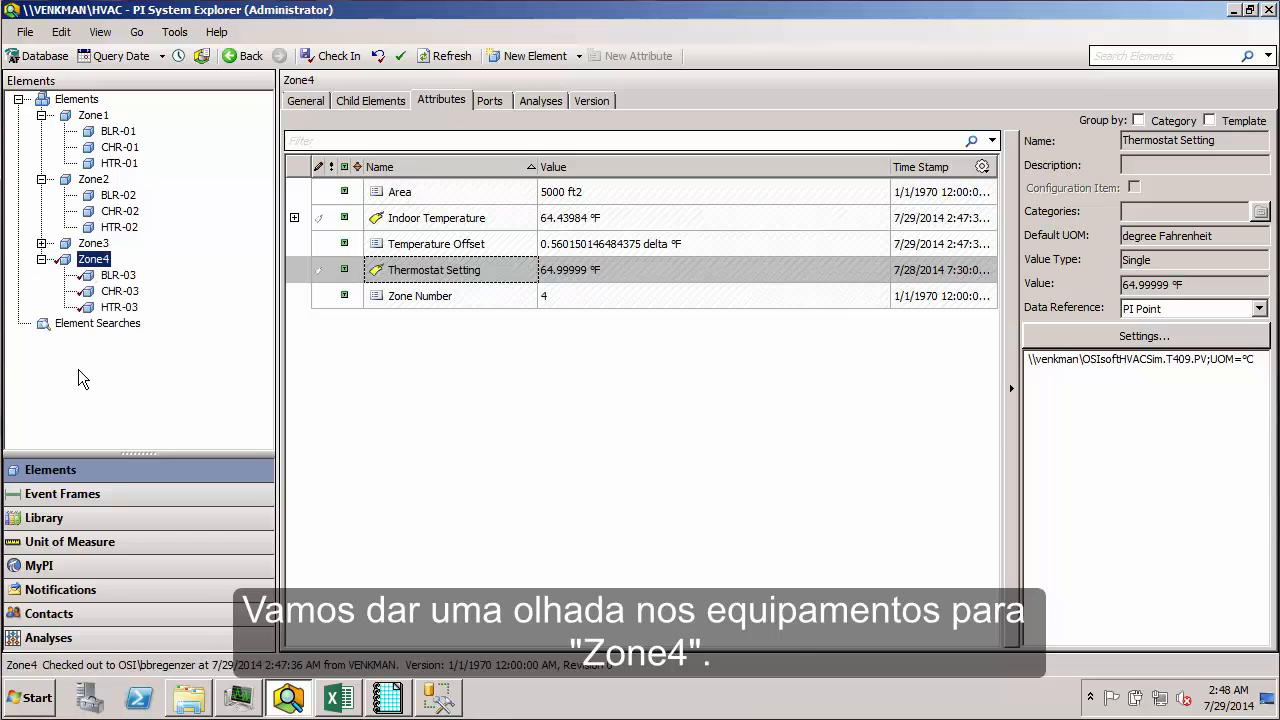
left_click(121, 278)
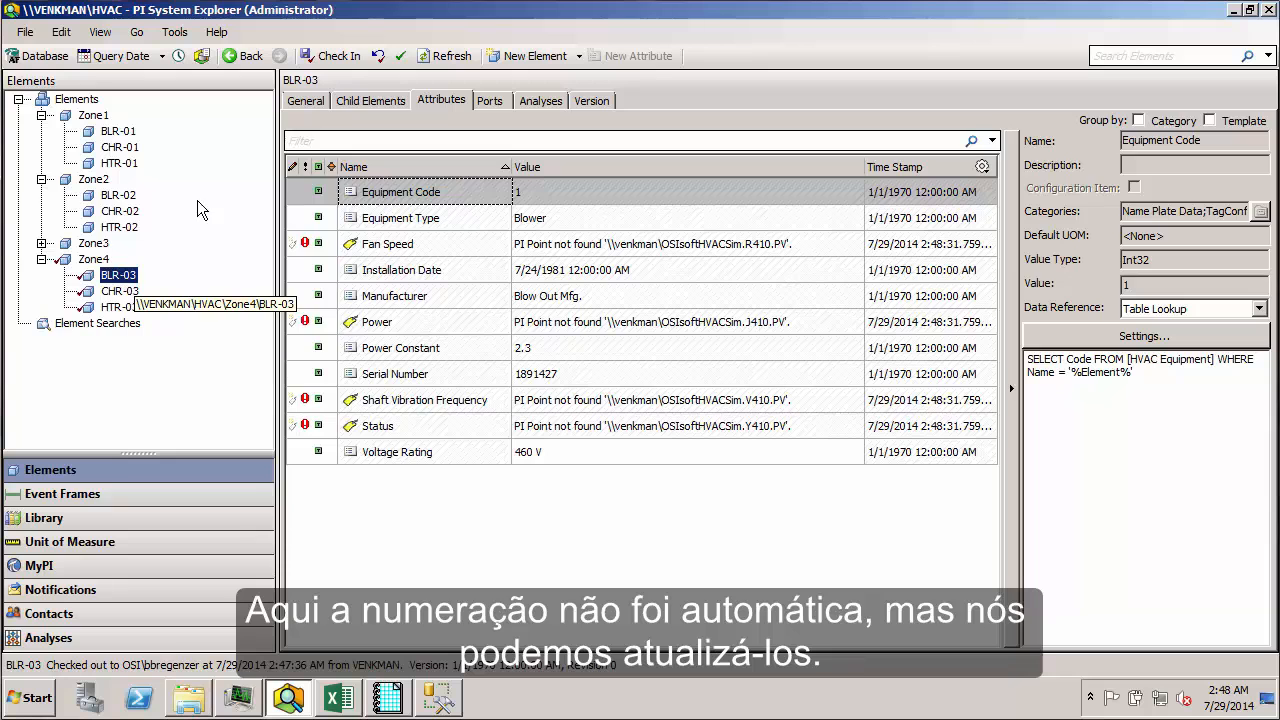
left_click(305, 101)
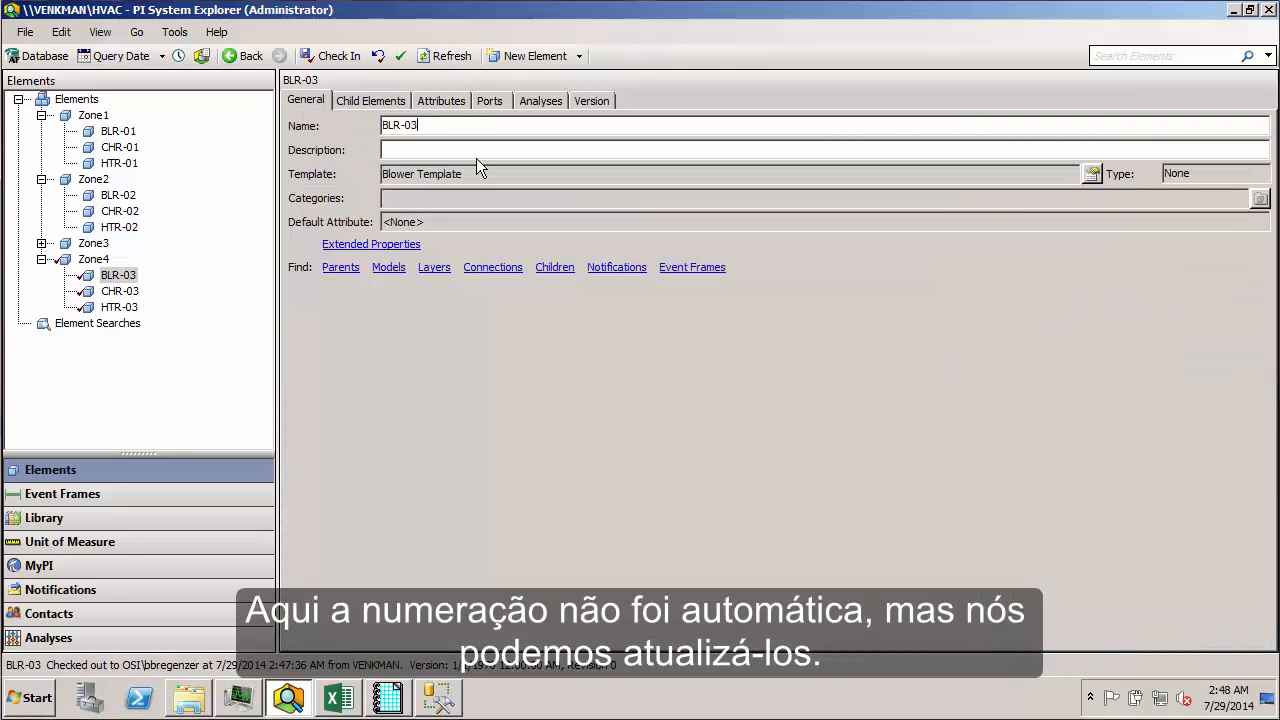
key("BackSpace")
type("4")
Step: Rename the chiller CHR-03 under Zone4 as CHR-04
left_click(120, 291)
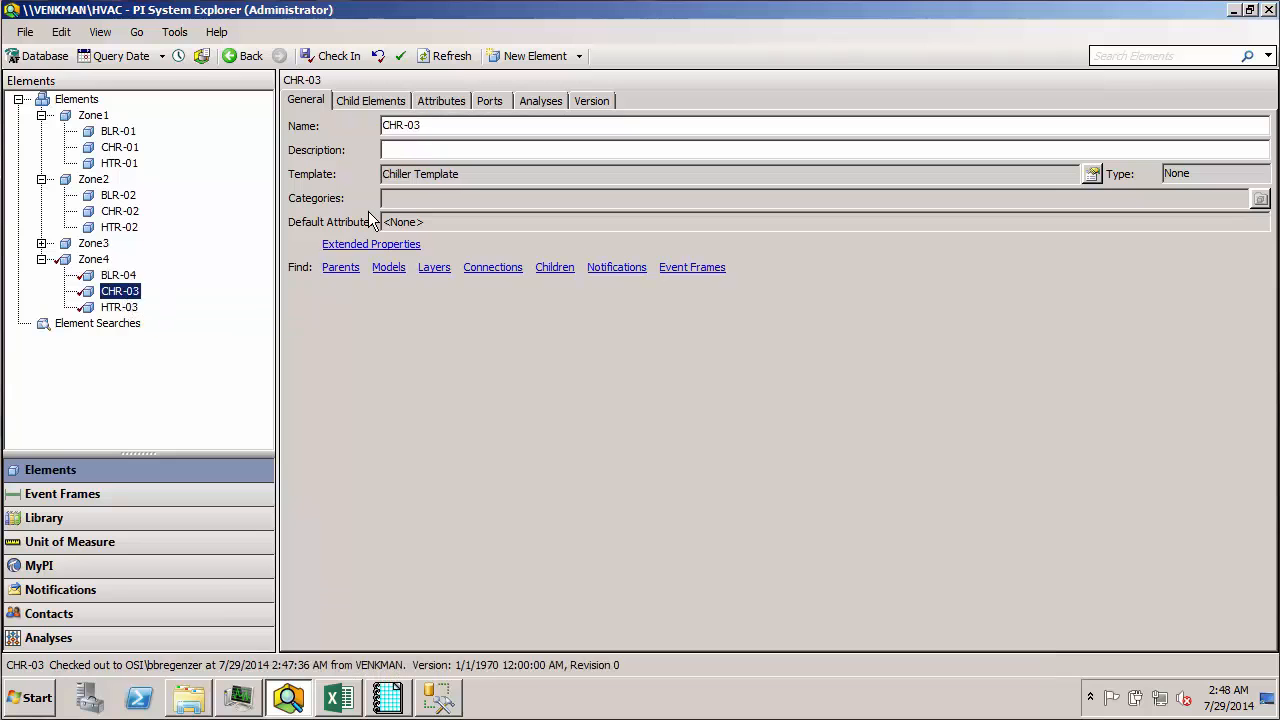
left_click(426, 127)
key("BackSpace")
type("4")
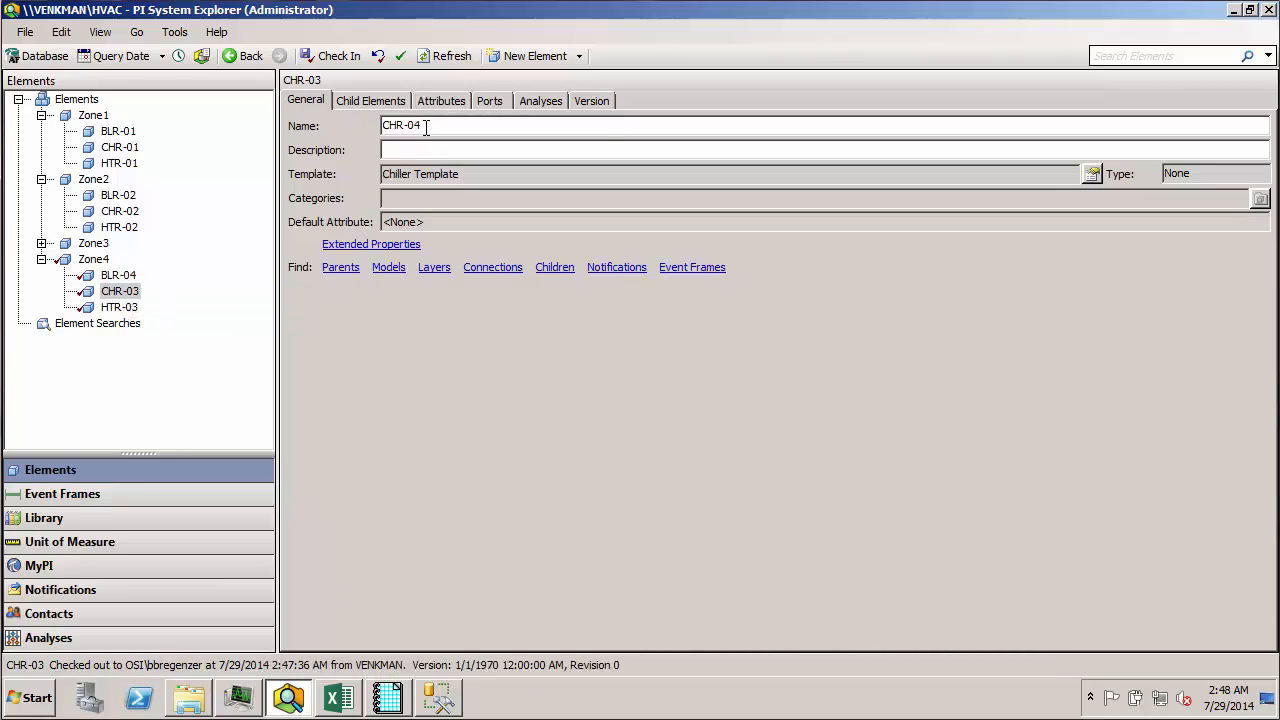
Step: Rename the heater HTR-03 under Zone4 as HTR-04
left_click(120, 307)
left_click(436, 125)
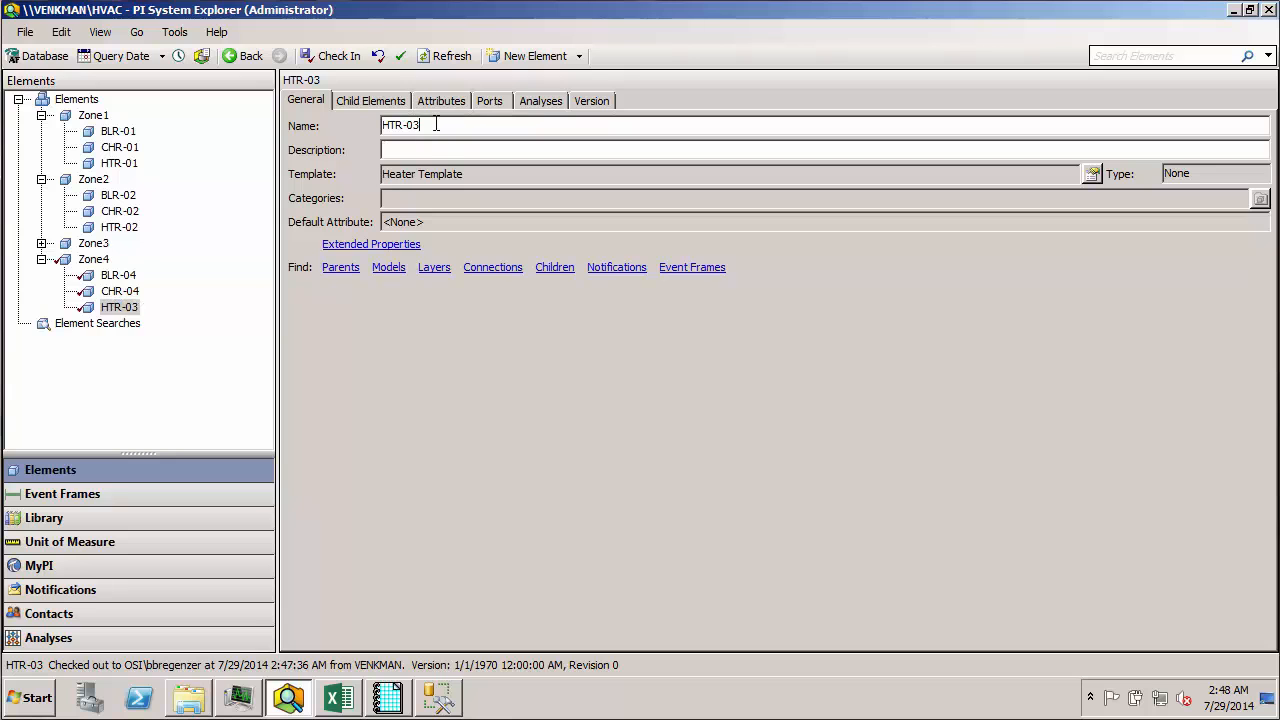
key("BackSpace")
type("4")
Step: Examine the attribute values of the blower BLR-04 under Zone4
left_click(125, 275)
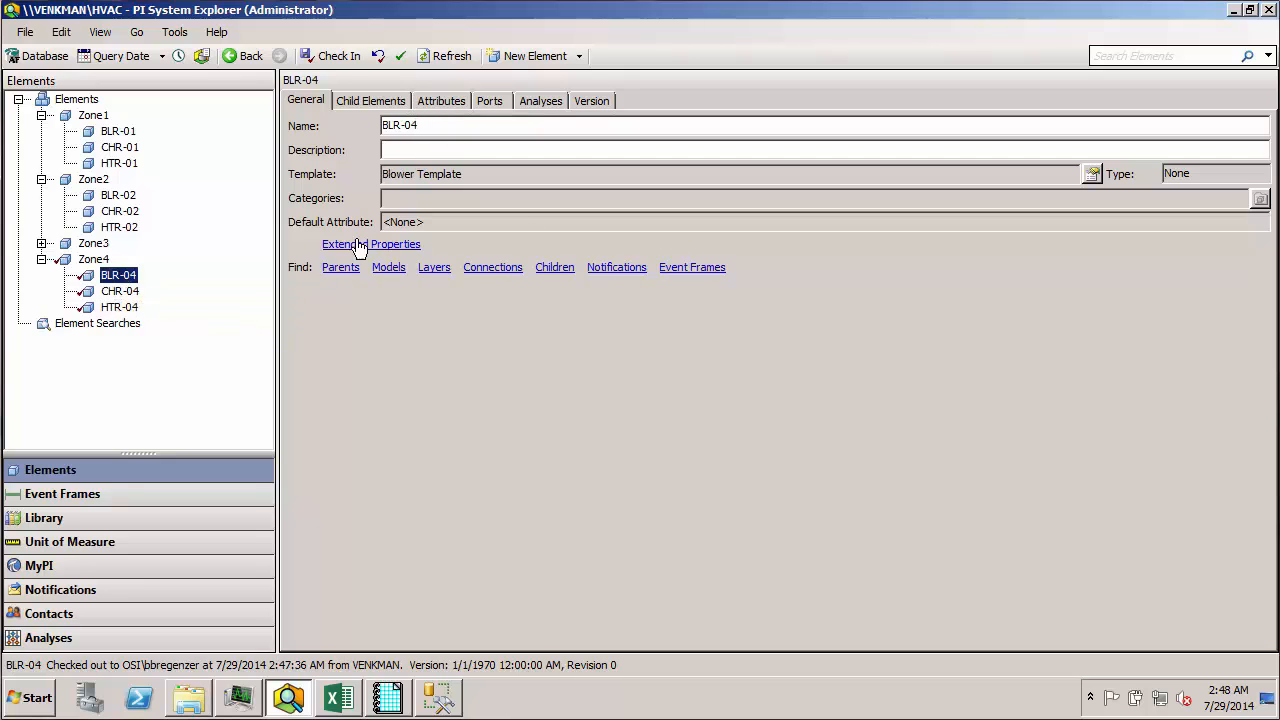
left_click(442, 101)
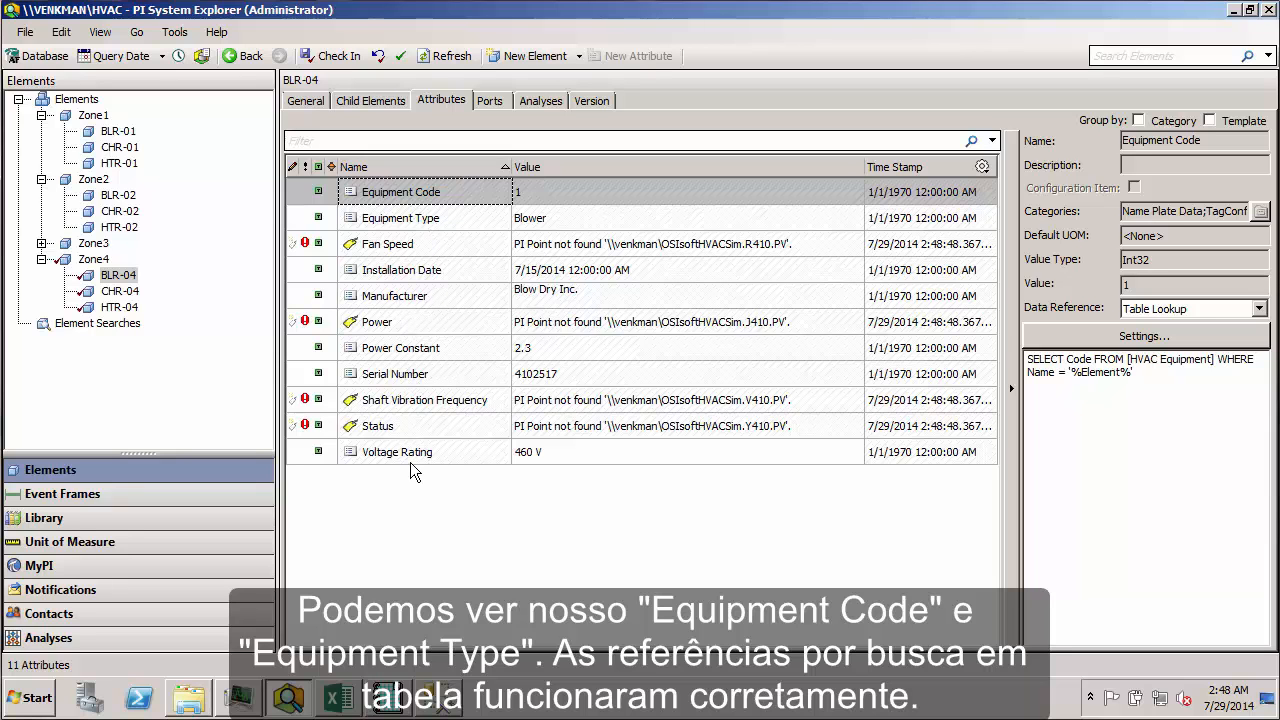
Step: Check the attribute values of the chiller CHR-04 and the heater HTR-04 under Zone4
left_click(119, 292)
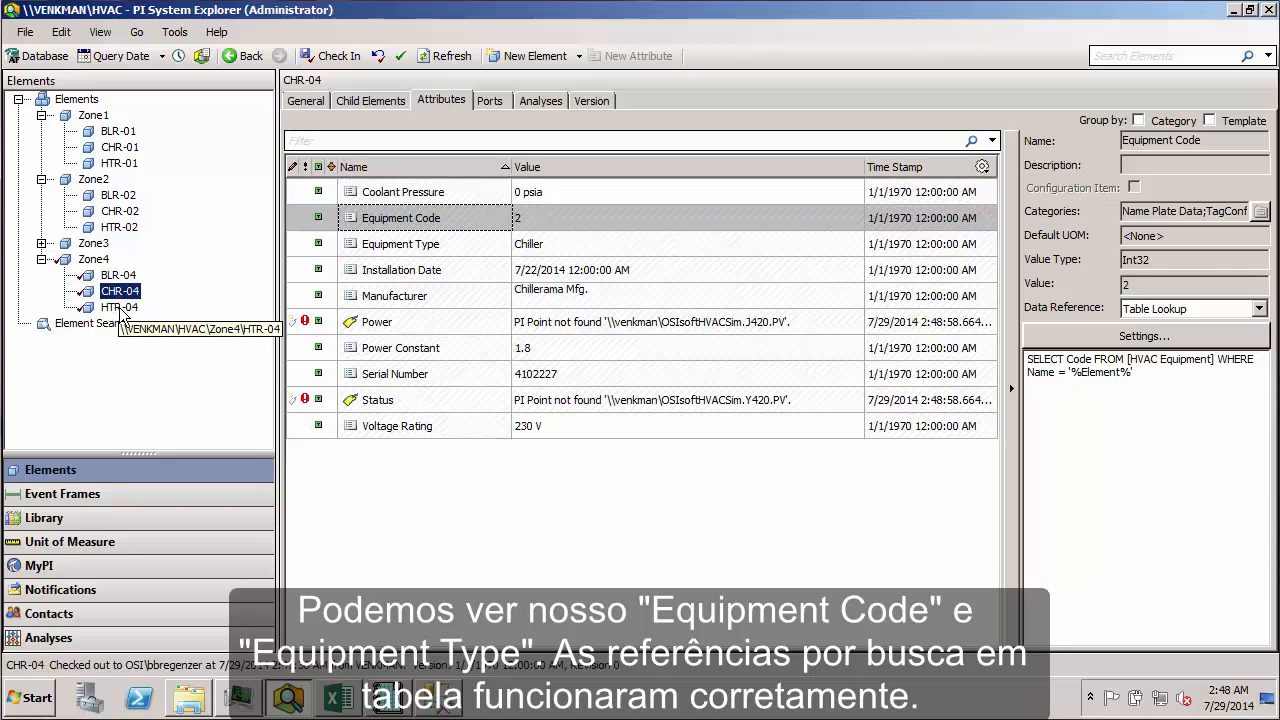
left_click(121, 308)
left_click(124, 290)
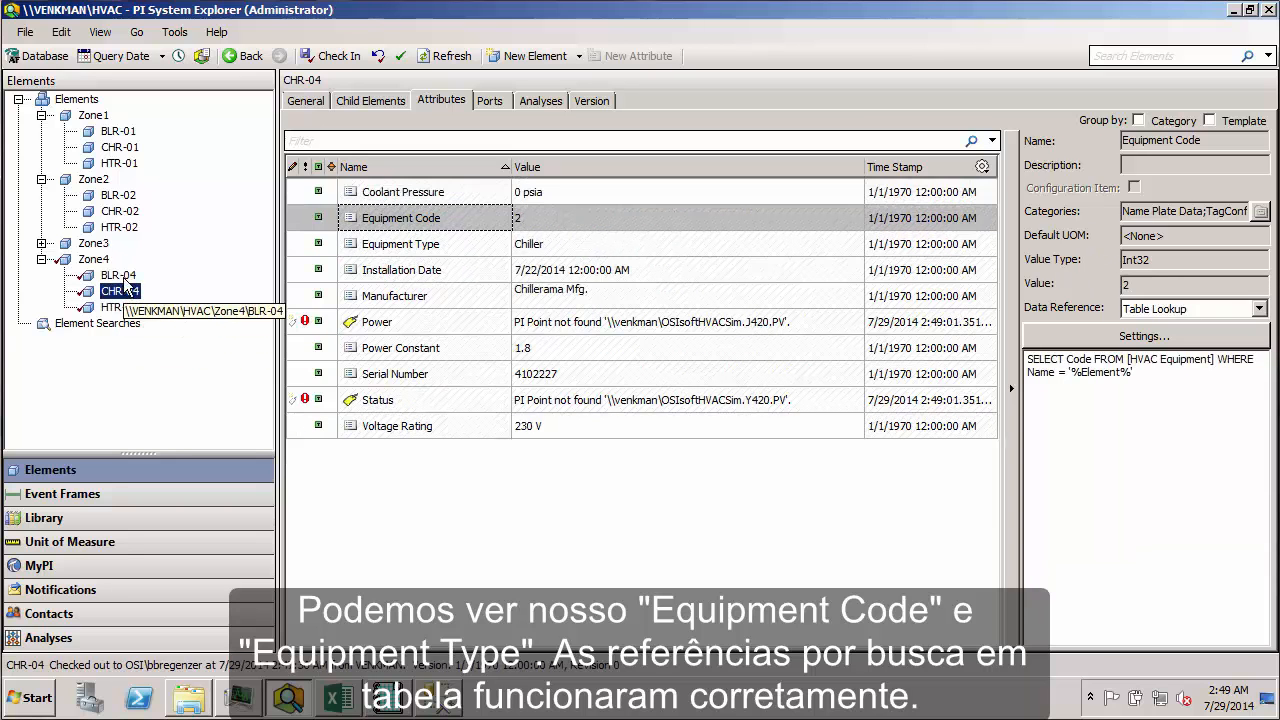
Step: Examine BLR-04's PI point attributes Fan Speed, Power, Shaft Vibration Frequency and Status, including the tag configuration string of Status
left_click(125, 281)
mouse_move(590, 334)
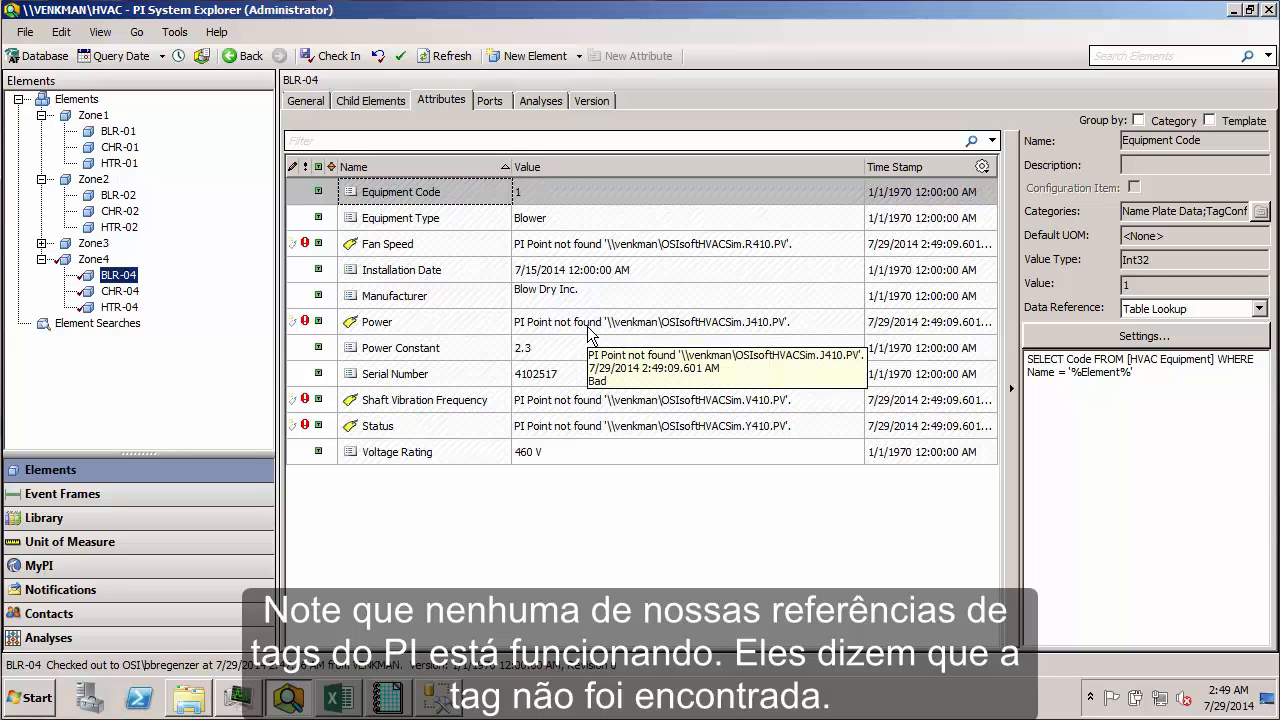
left_click(572, 248)
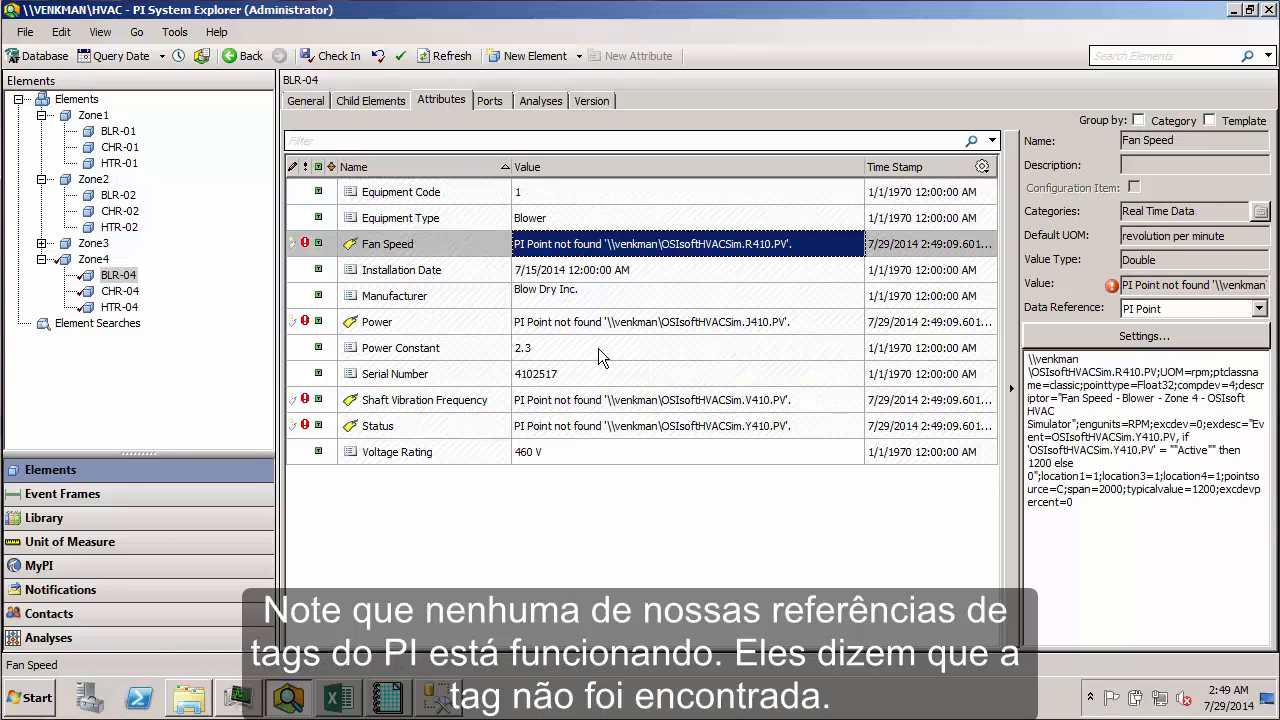
left_click(586, 398)
left_click(602, 428)
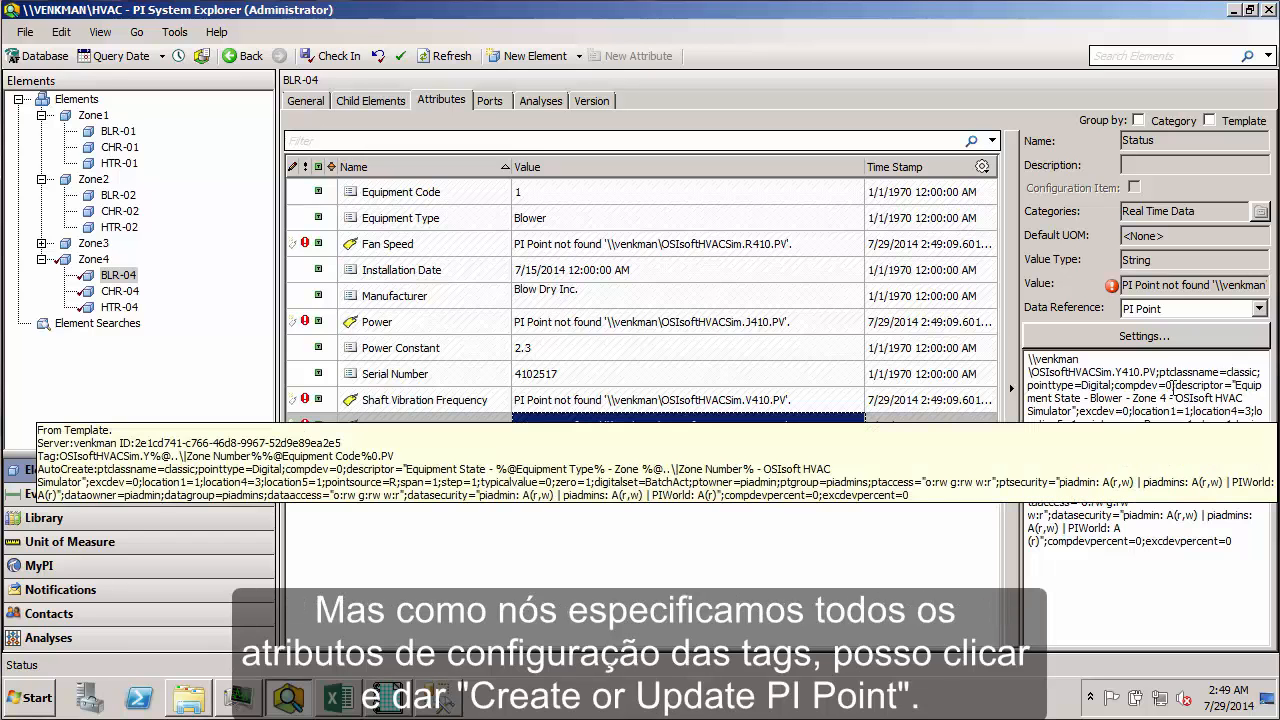
left_click(1162, 372)
left_click_drag(1162, 372, 1236, 550)
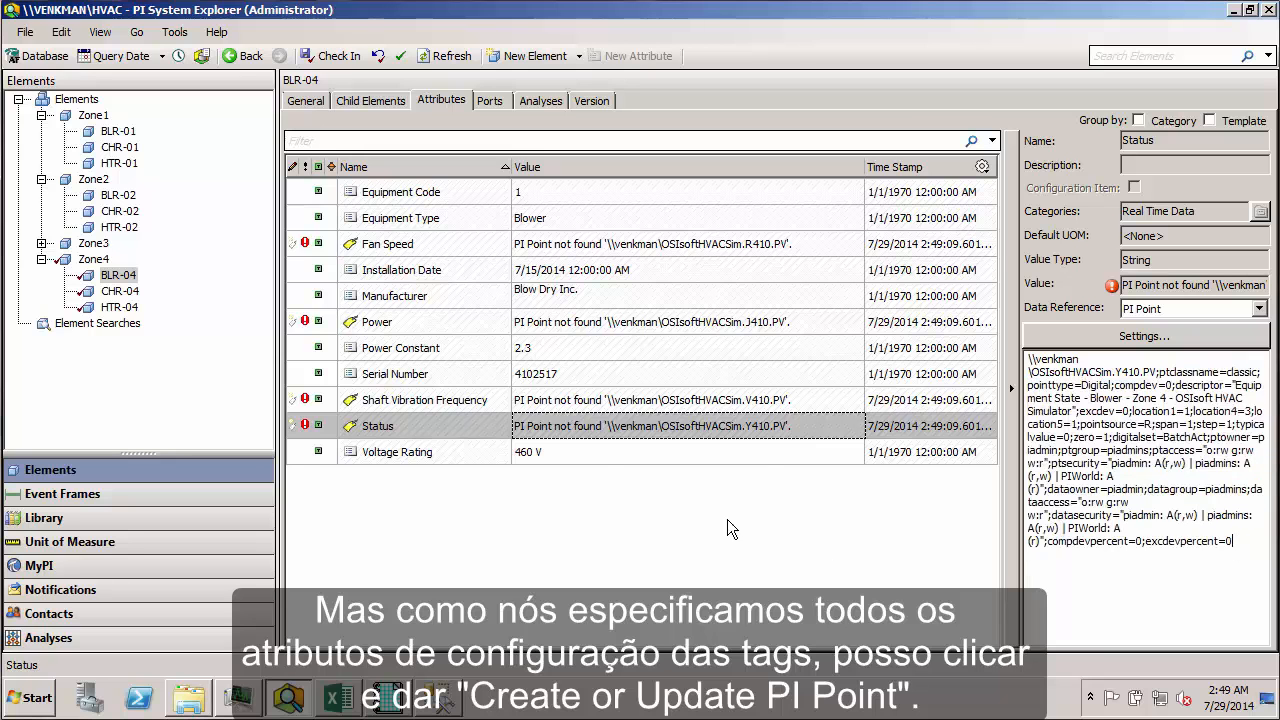
Step: Create the PI point for the Fan Speed attribute of BLR-04
left_click(571, 250)
right_click(571, 250)
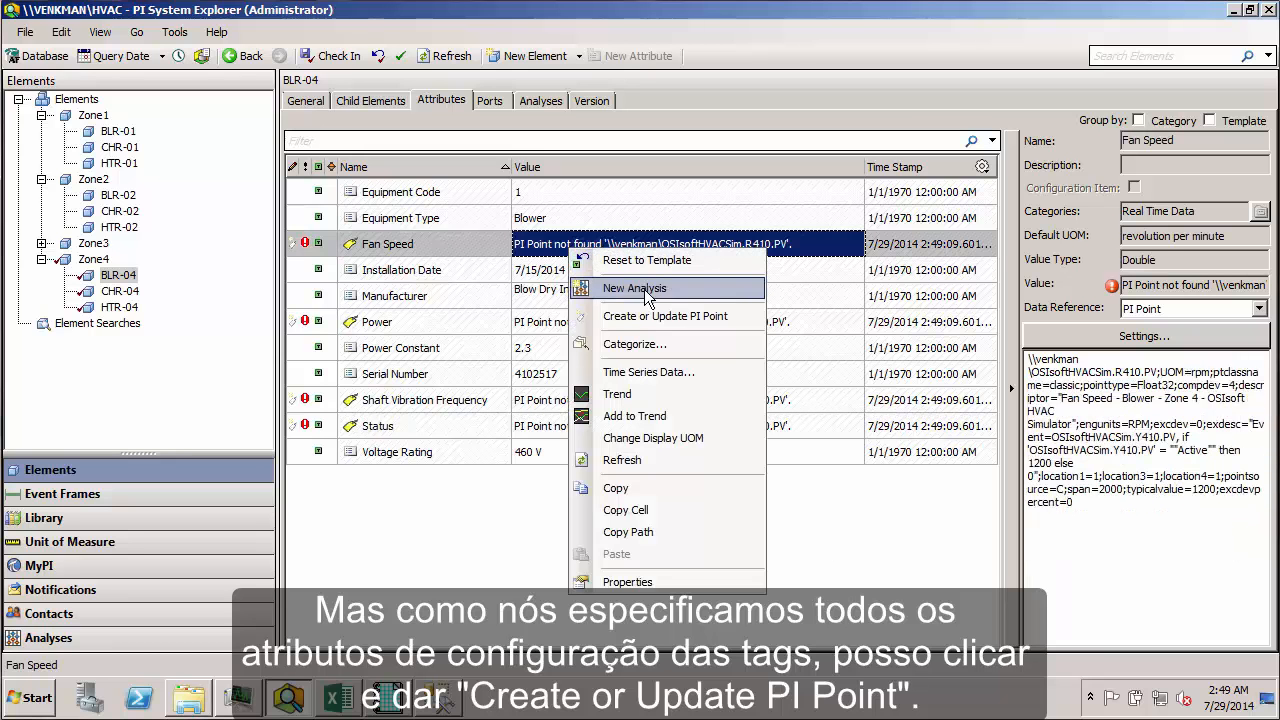
left_click(656, 318)
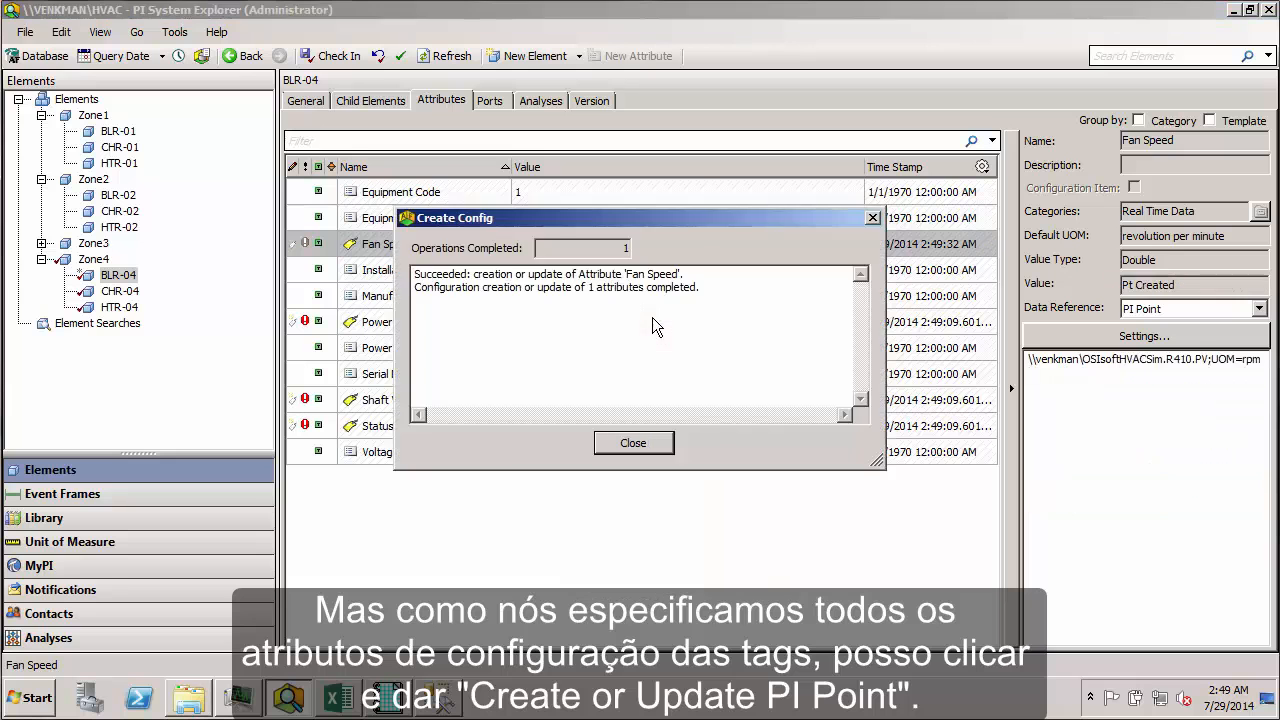
left_click(634, 444)
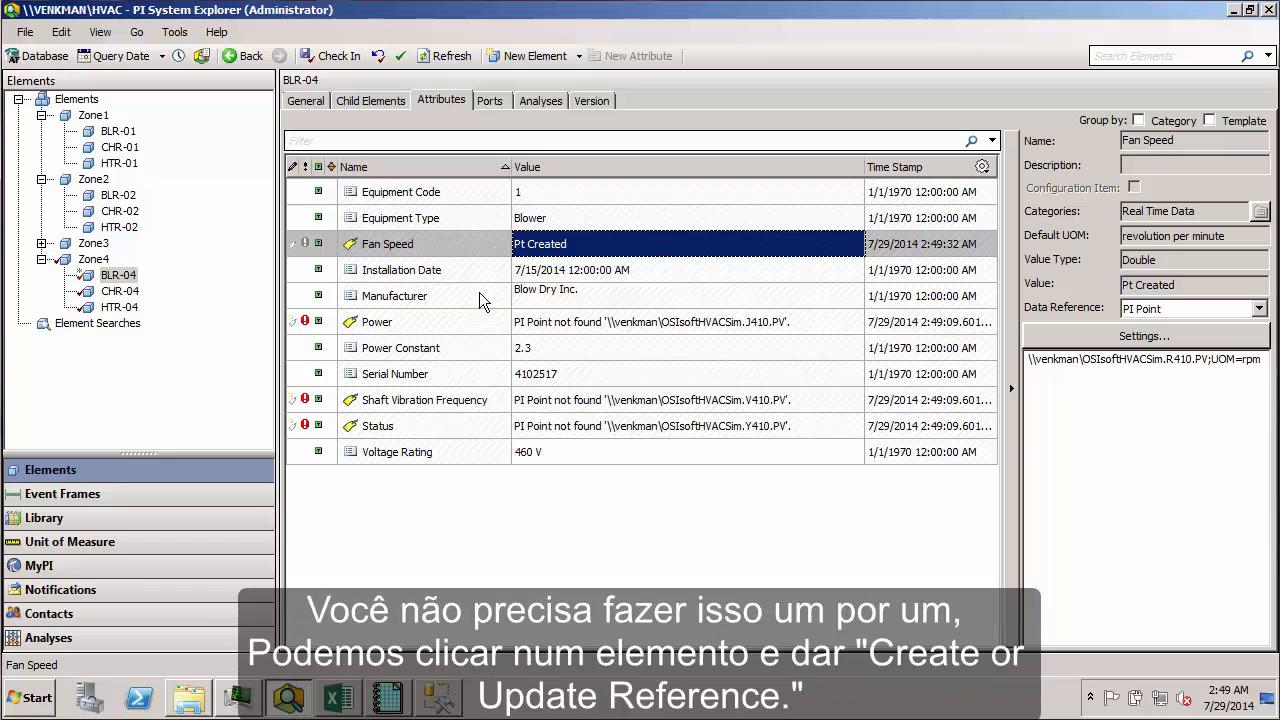
Step: Create or update the data references of the whole BLR-04 element under Zone4
right_click(115, 281)
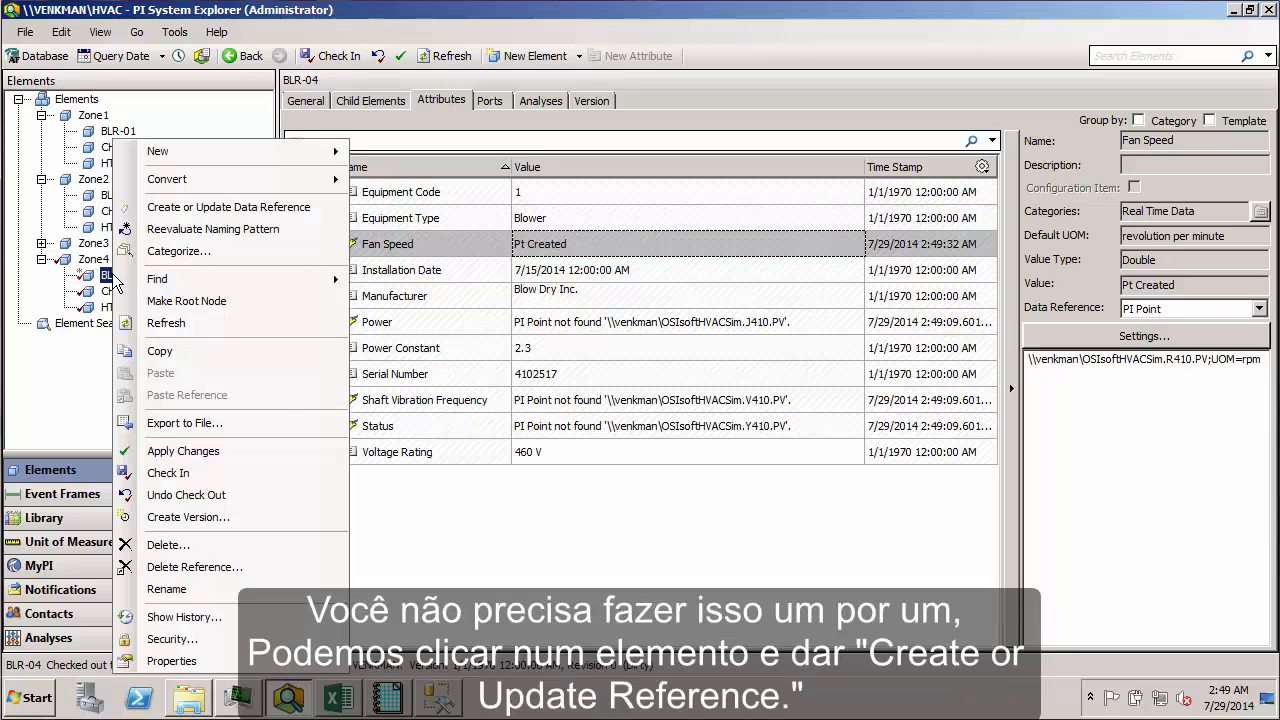
left_click(230, 207)
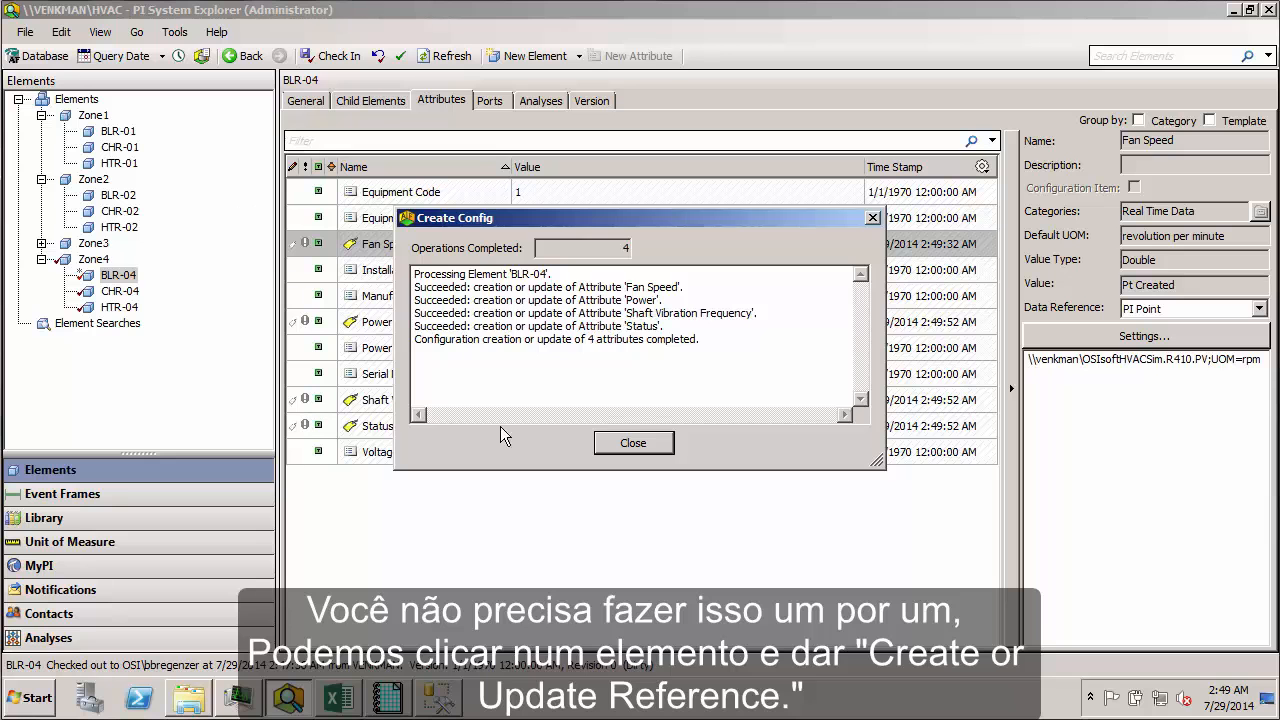
left_click(635, 443)
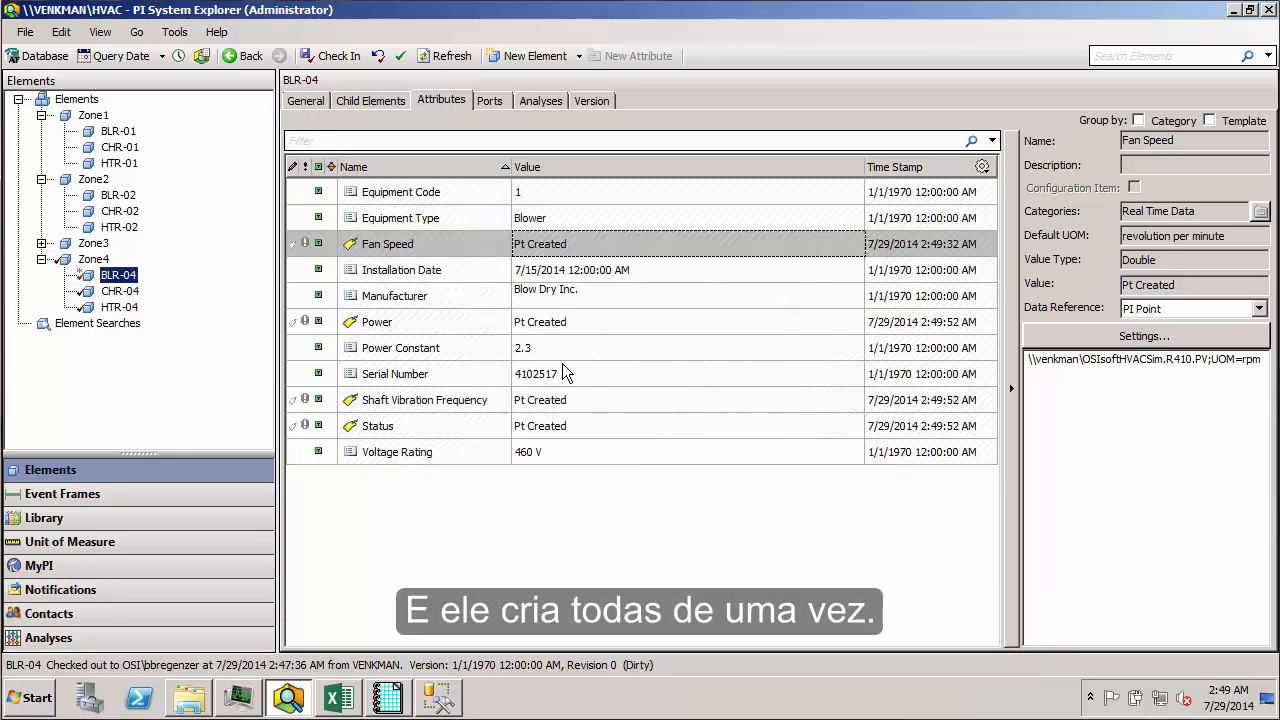
Step: Create or update the data references of the parent element Zone4 together with all its child elements
left_click(100, 263)
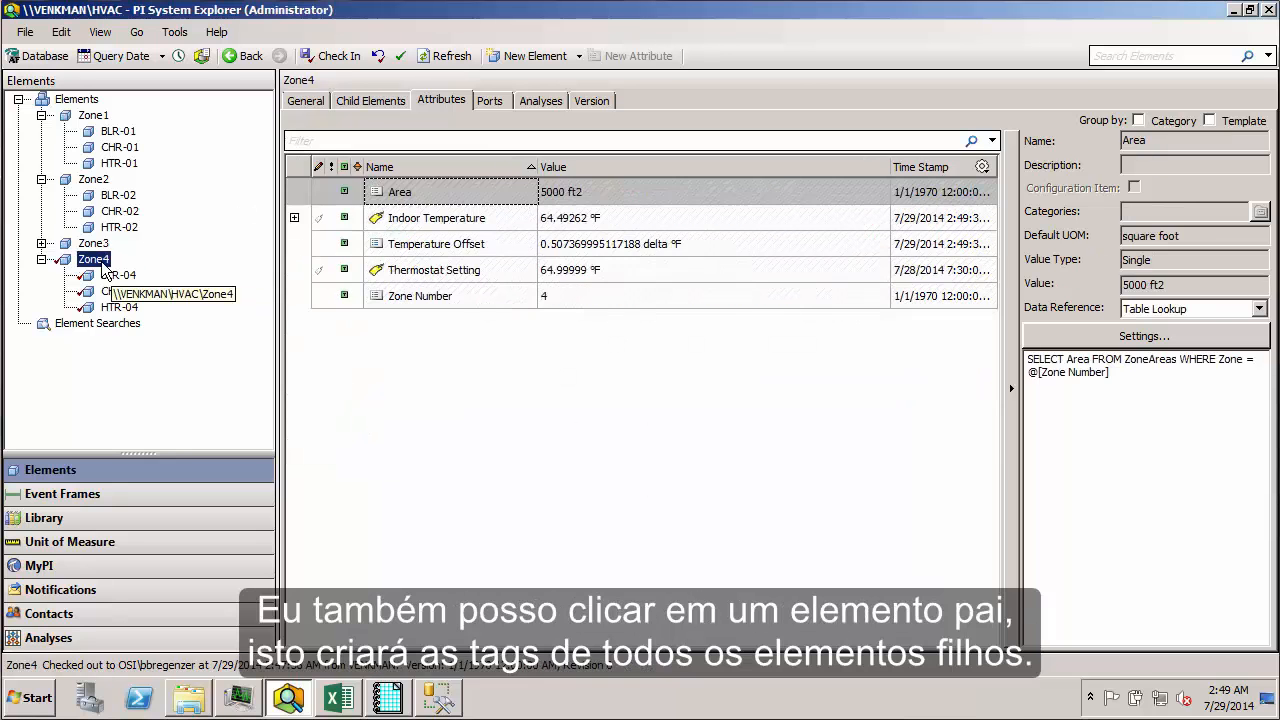
right_click(100, 263)
left_click(183, 249)
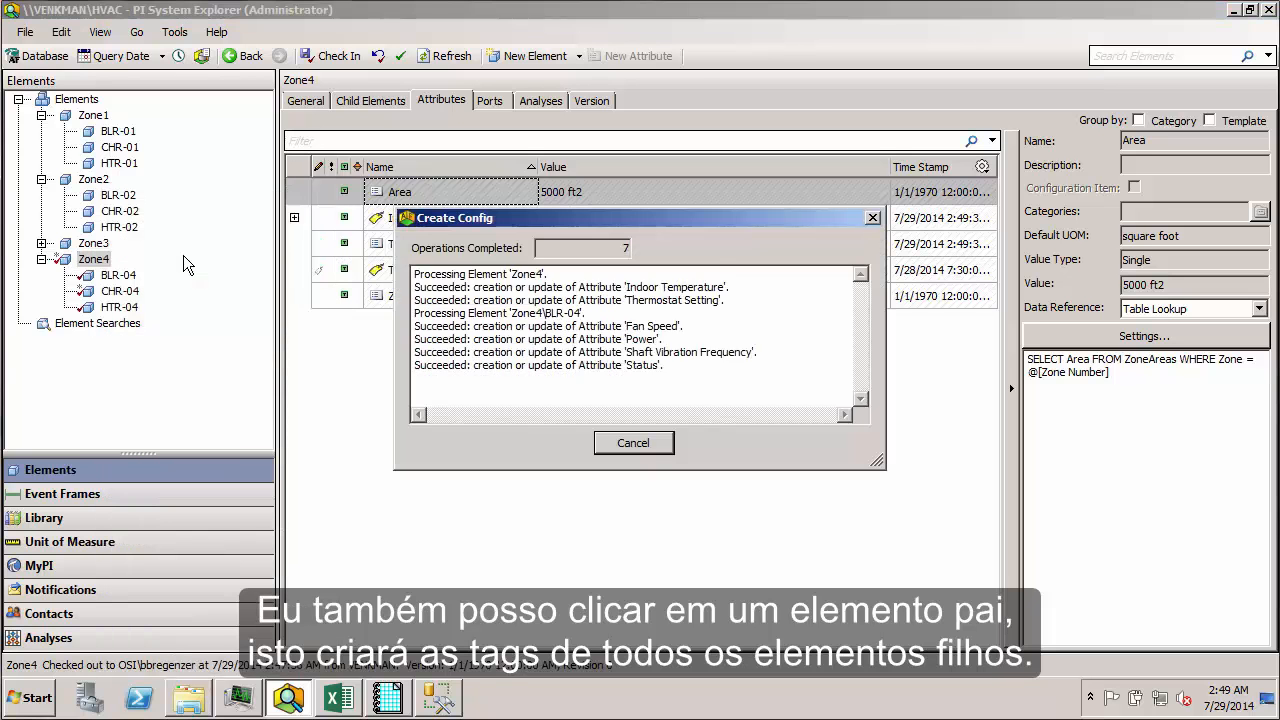
left_click(633, 443)
Step: Check the Power and Status points of HTR-04 and CHR-04 under Zone4
left_click(140, 291)
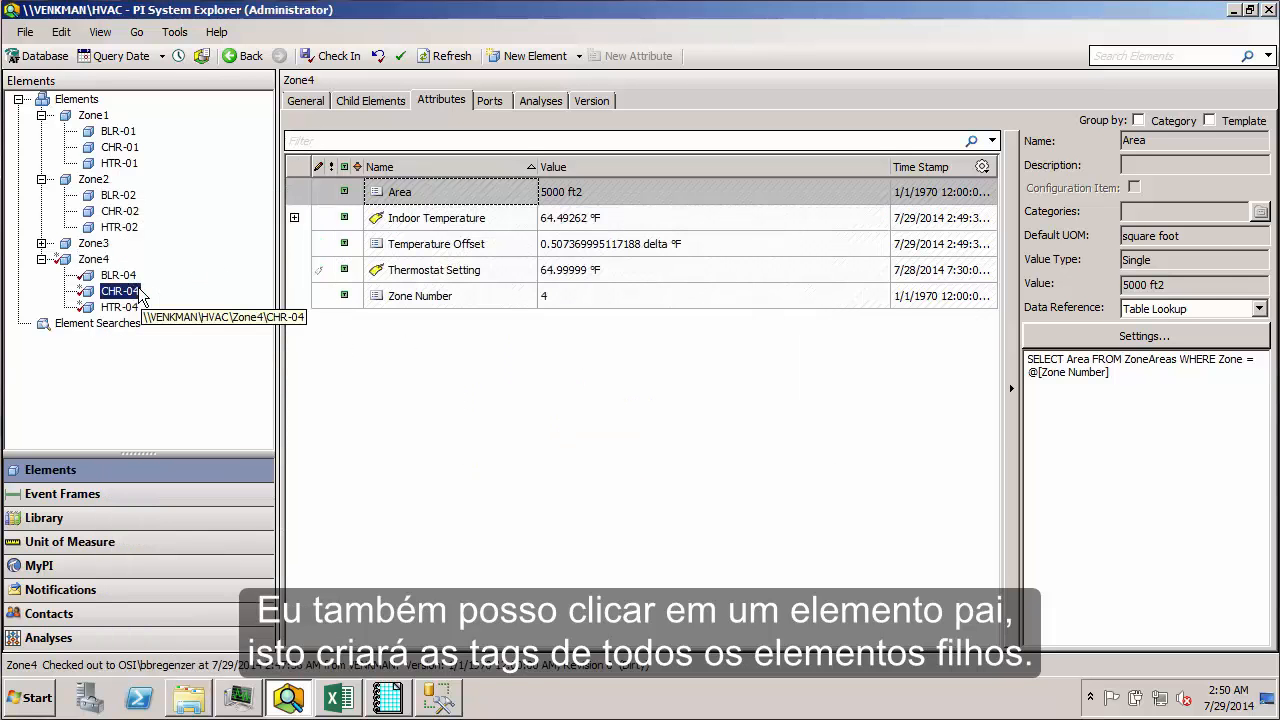
left_click(137, 309)
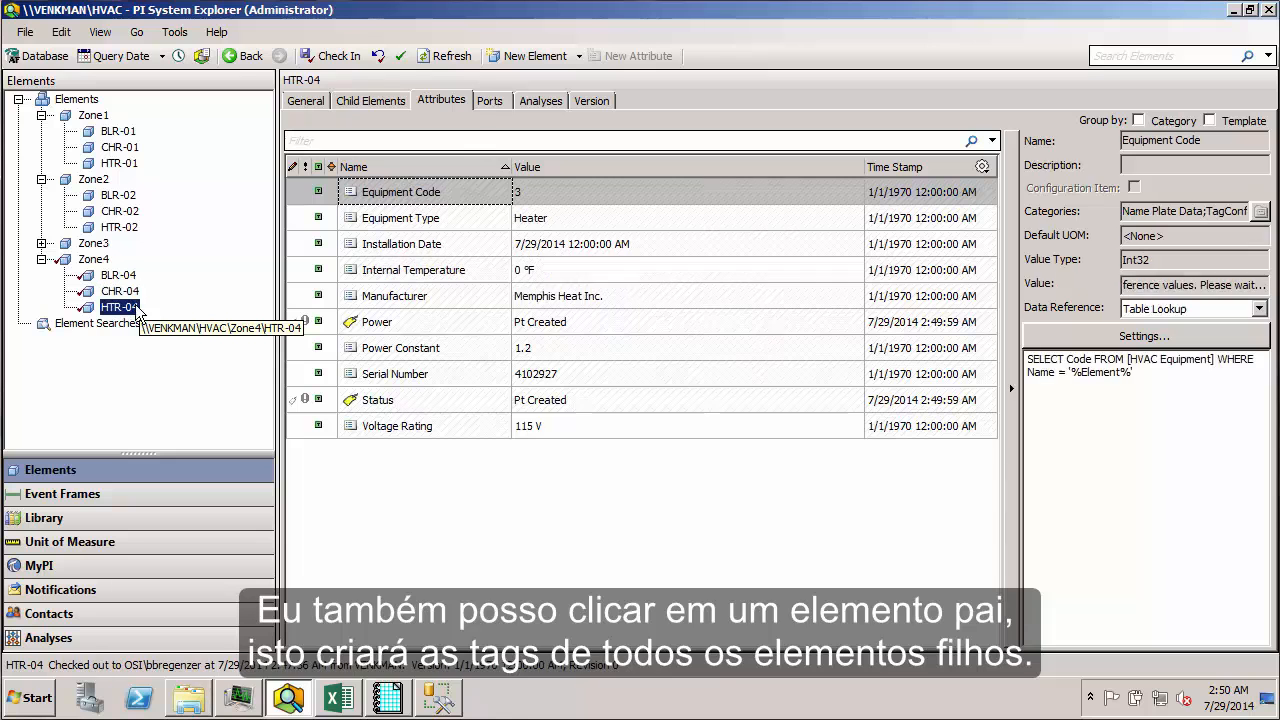
left_click(137, 290)
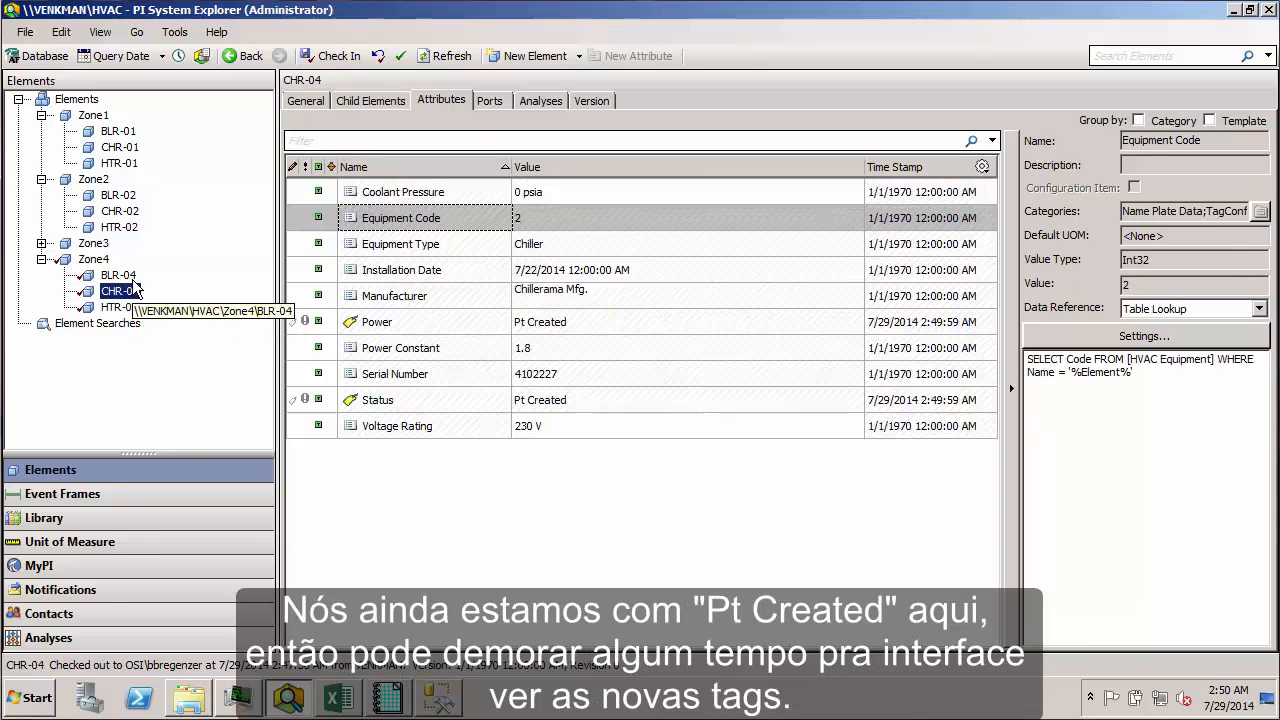
Step: Refresh BLR-04 and check the live values of its Power, Shaft Vibration Frequency and Status attributes
left_click(136, 280)
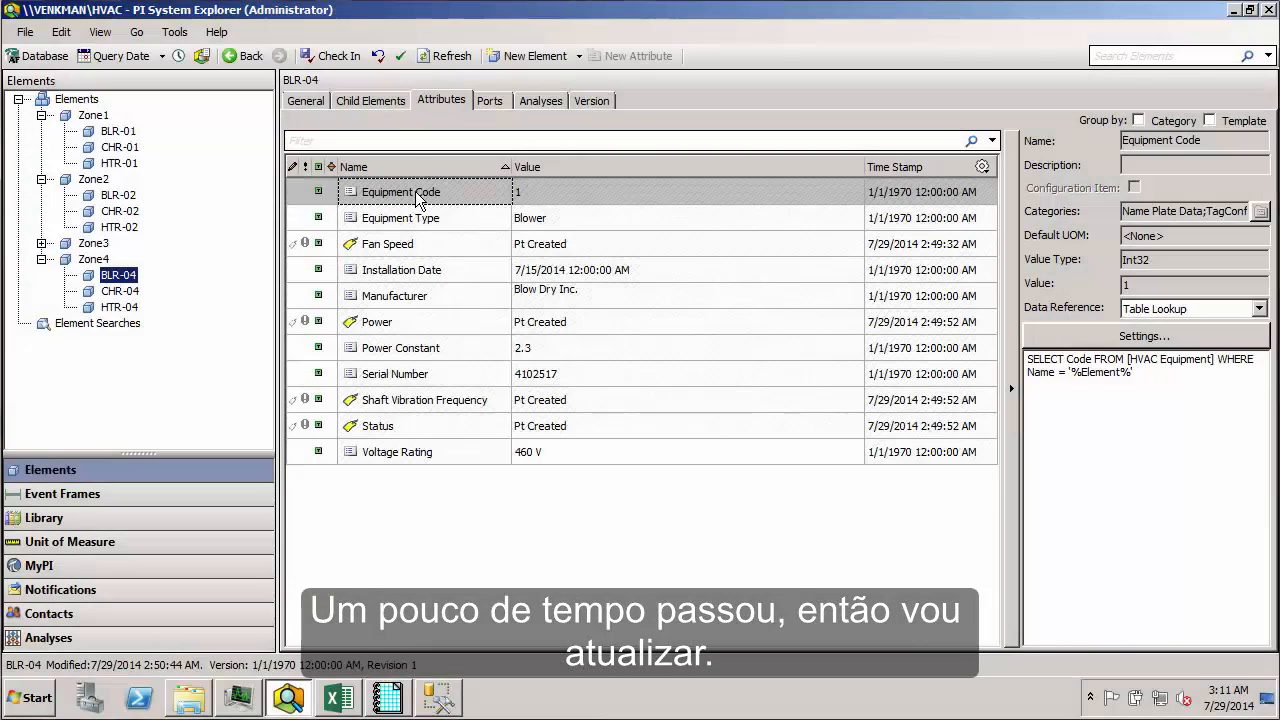
left_click(446, 60)
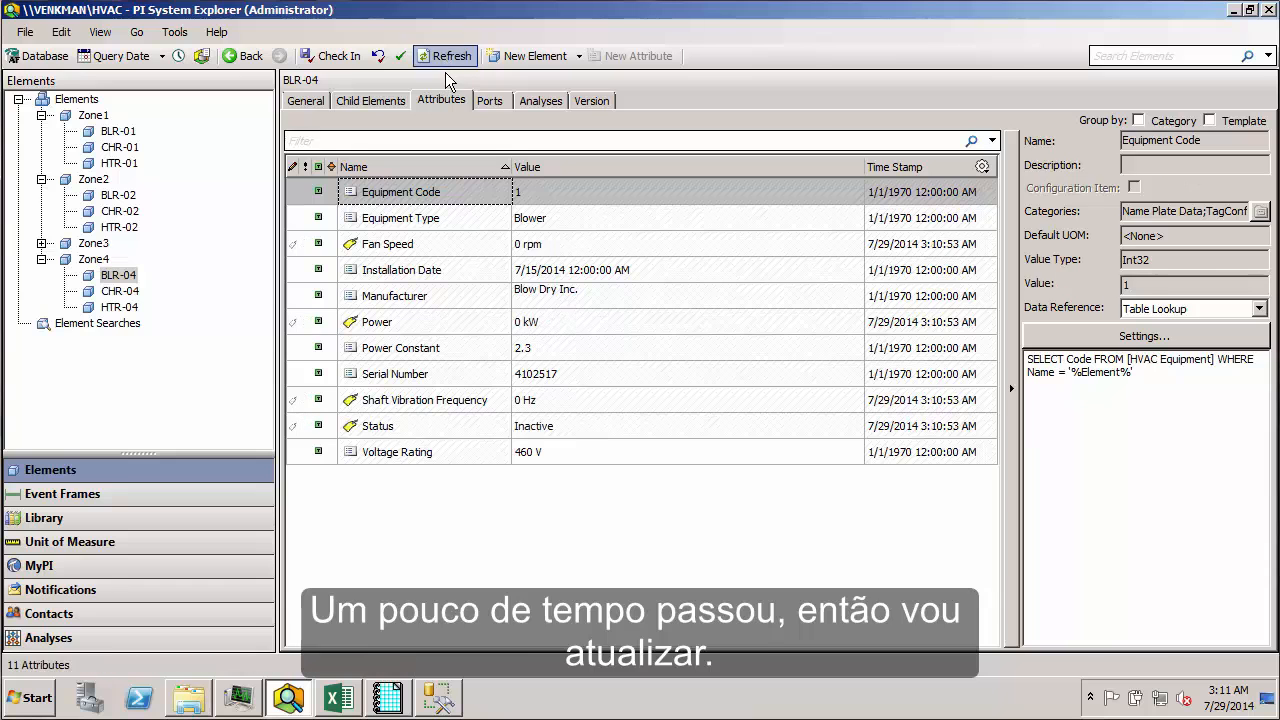
left_click(423, 326)
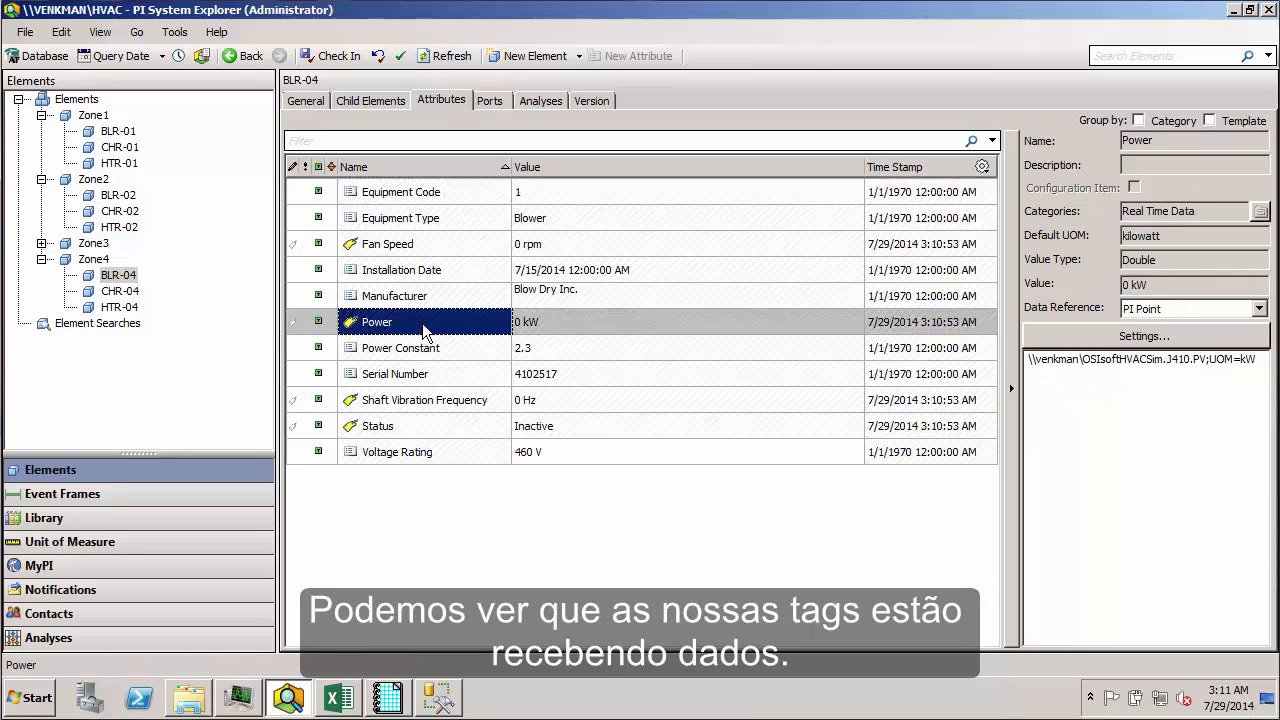
left_click(392, 402)
left_click(389, 430)
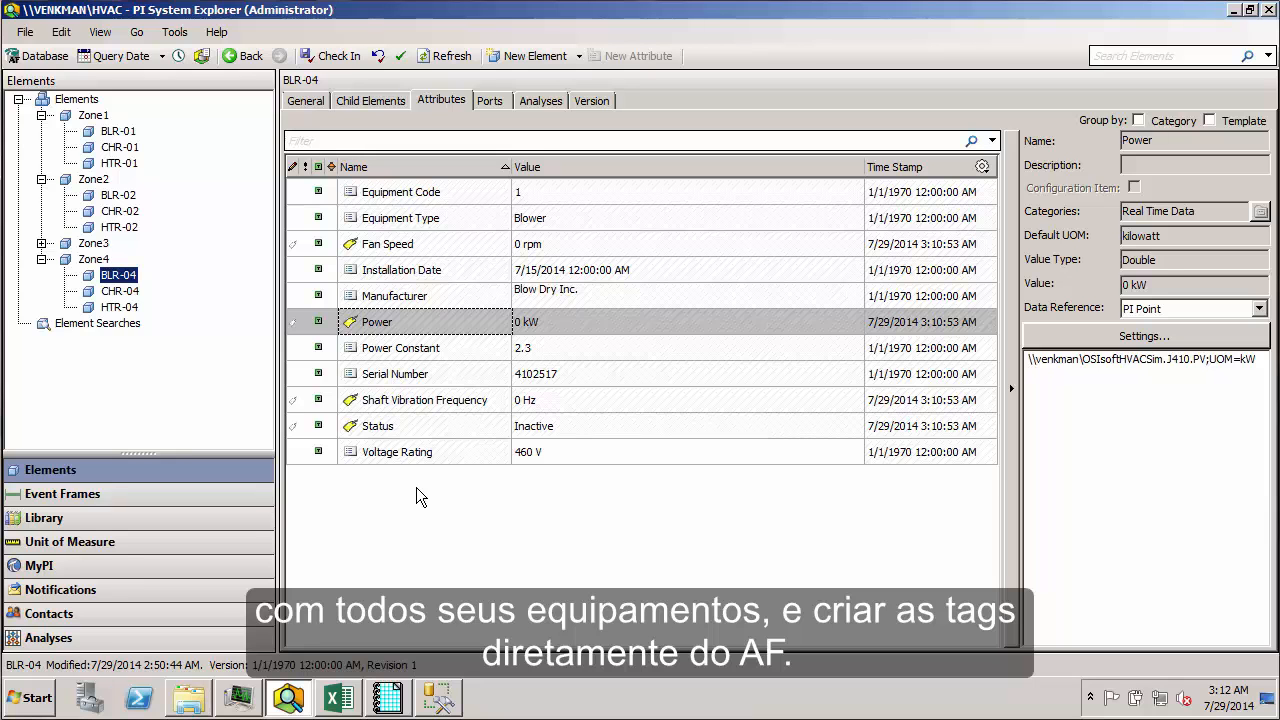
left_click(437, 424)
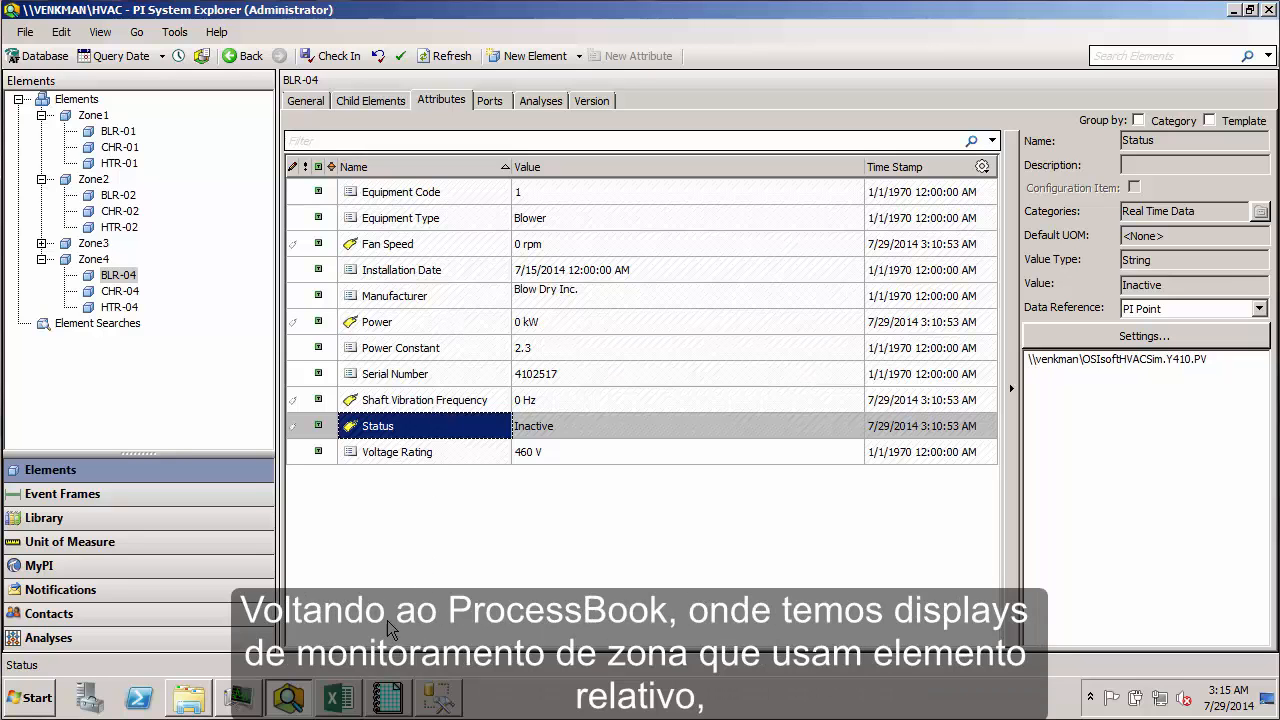
Step: Switch to PI ProcessBook, search the HVAC database for ZoneTemplate elements and add Zone4 to the elements of interest
left_click(388, 697)
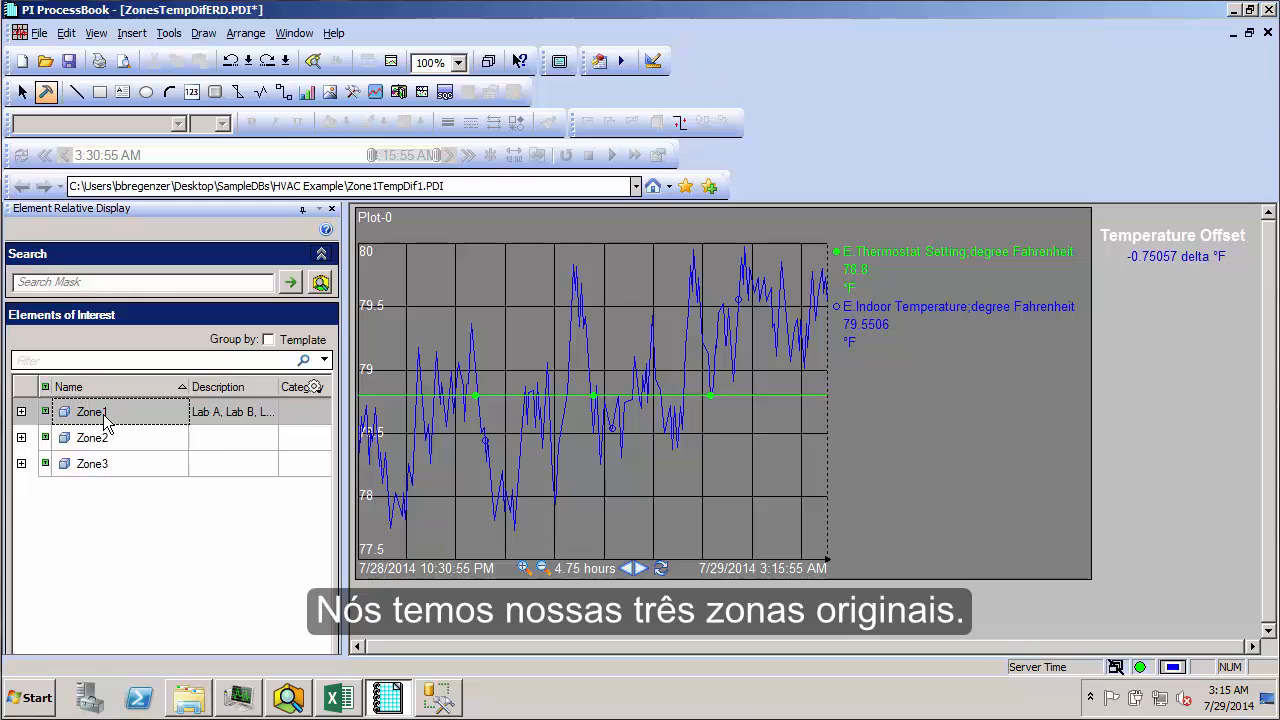
key("ctrl+2")
left_click_drag(40, 384, 137, 498)
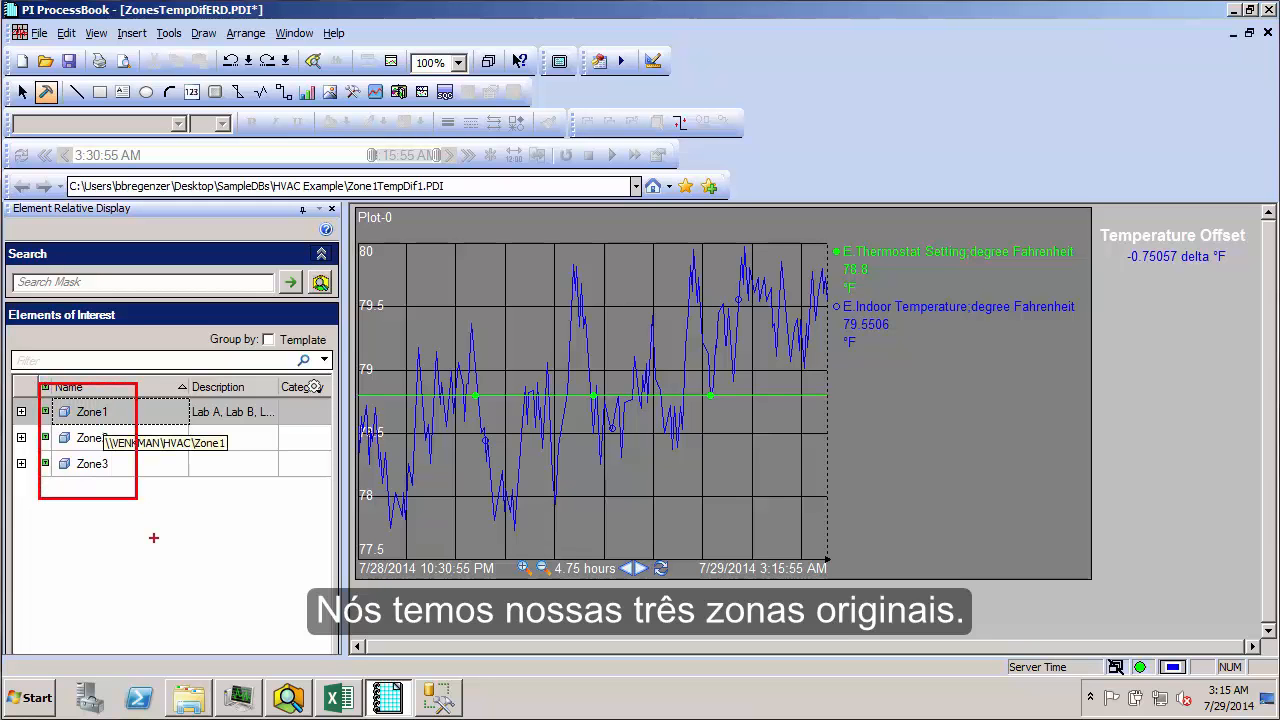
key("Escape")
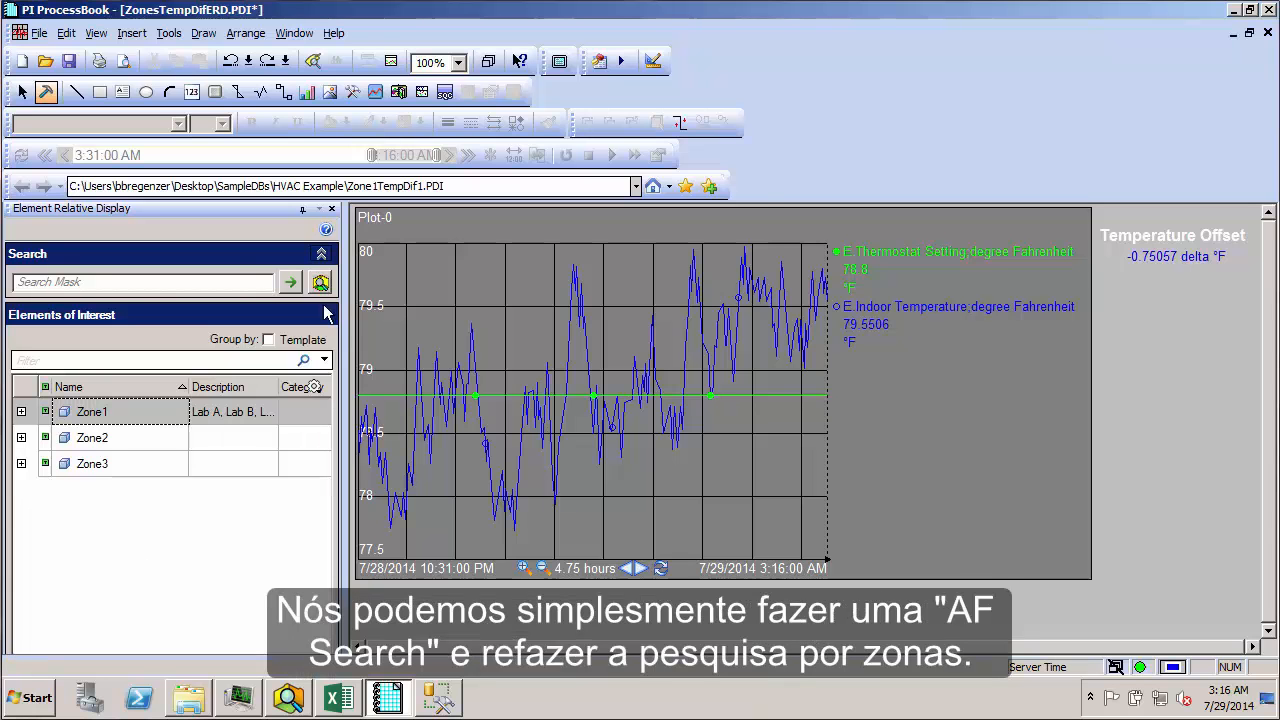
left_click(320, 282)
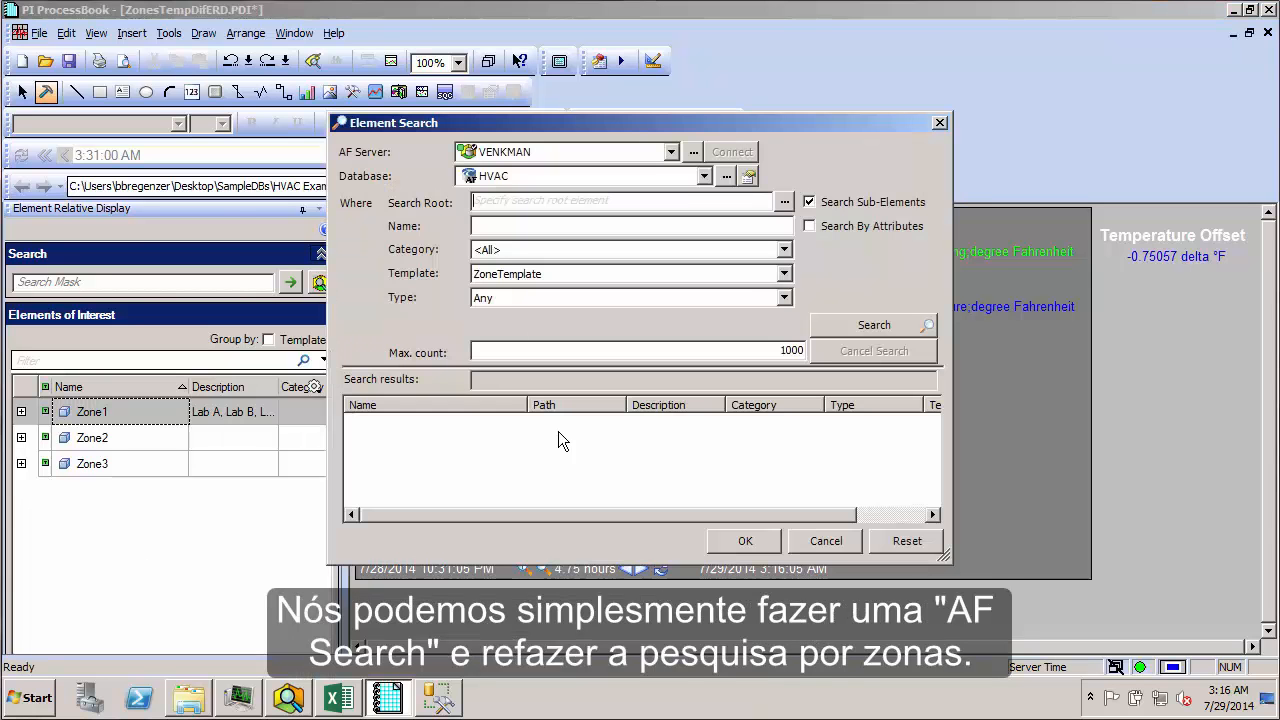
left_click(843, 324)
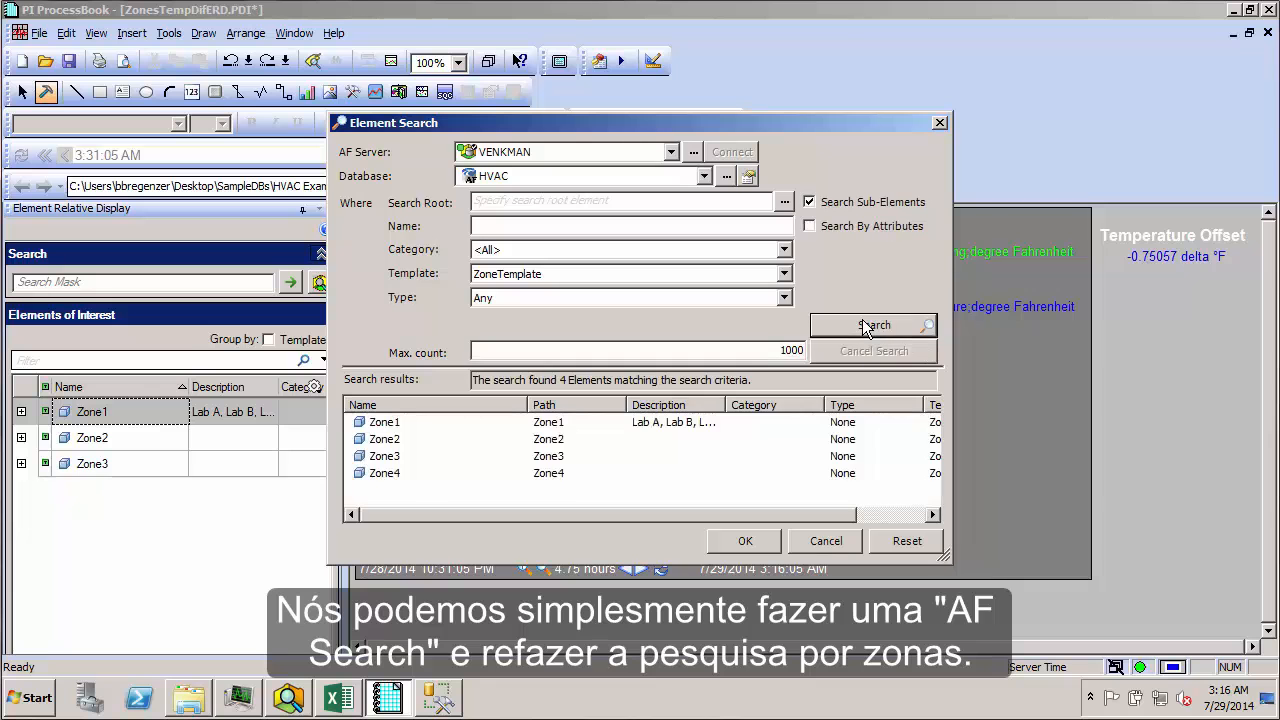
left_click(399, 474)
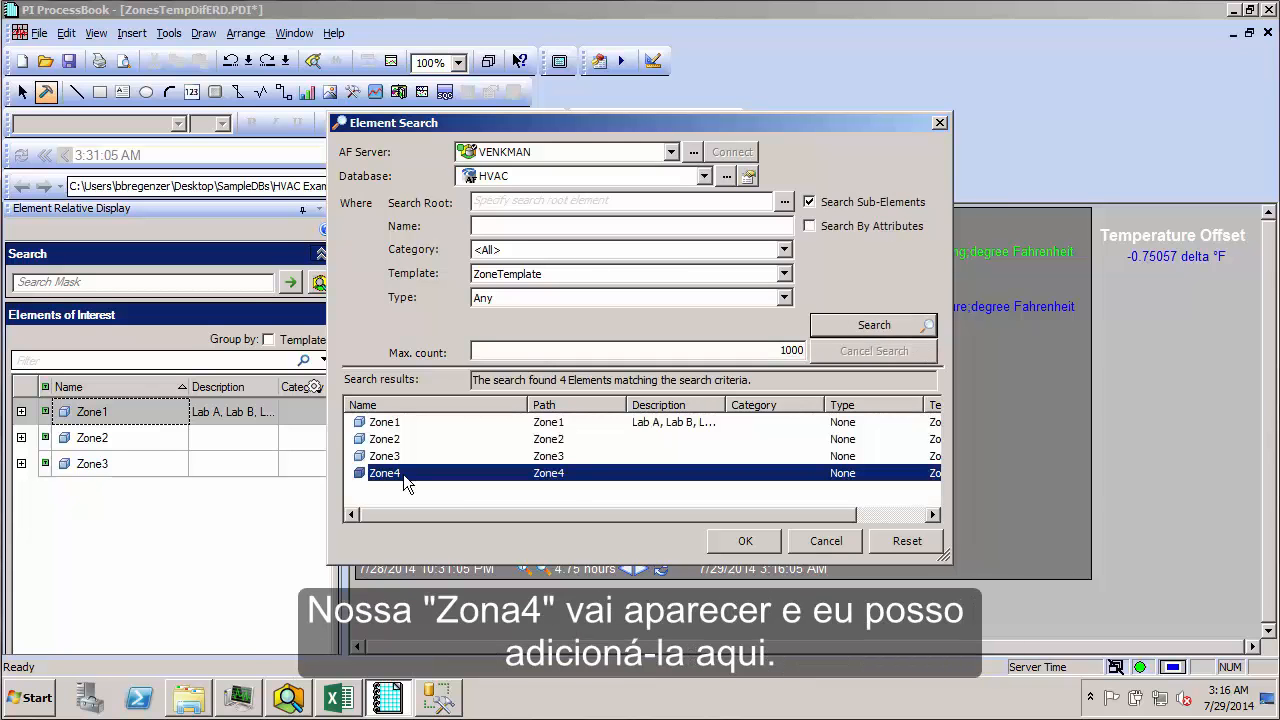
left_click(740, 541)
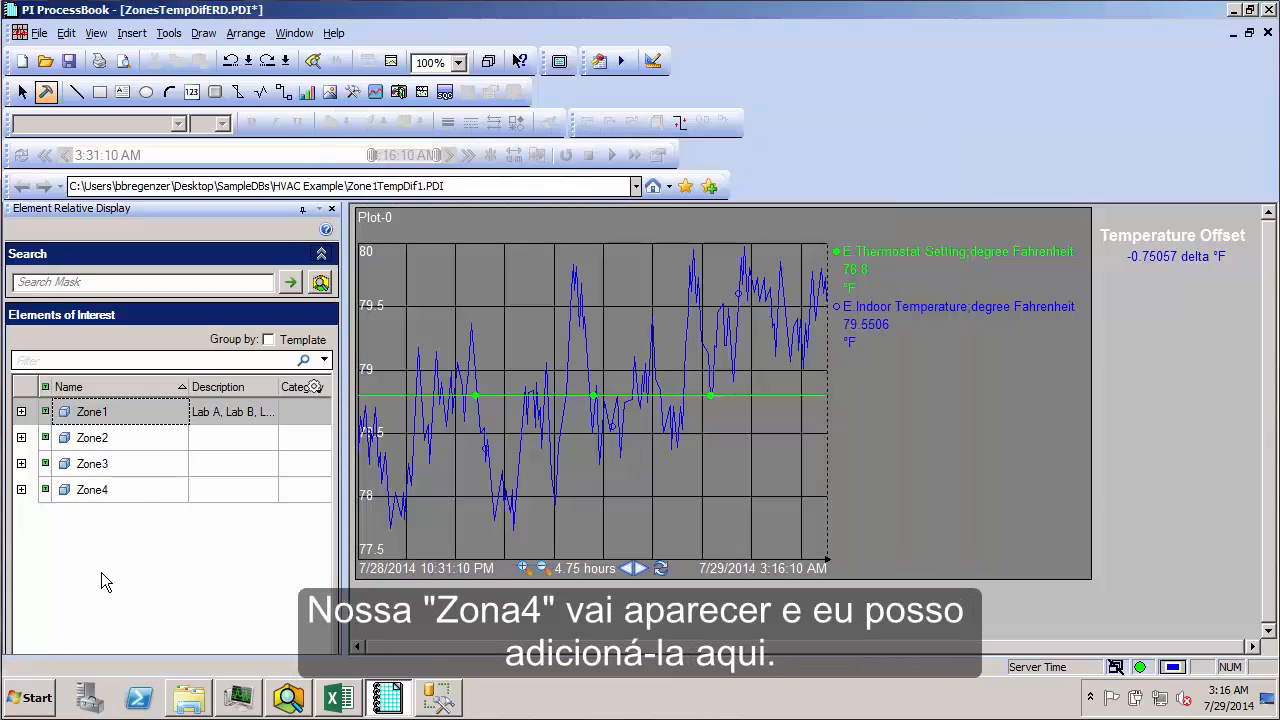
Step: Compare the temperature trend and offset of Zone4 with those of Zone1, Zone2 and Zone3 in the element relative display
left_click(114, 443)
left_click(114, 466)
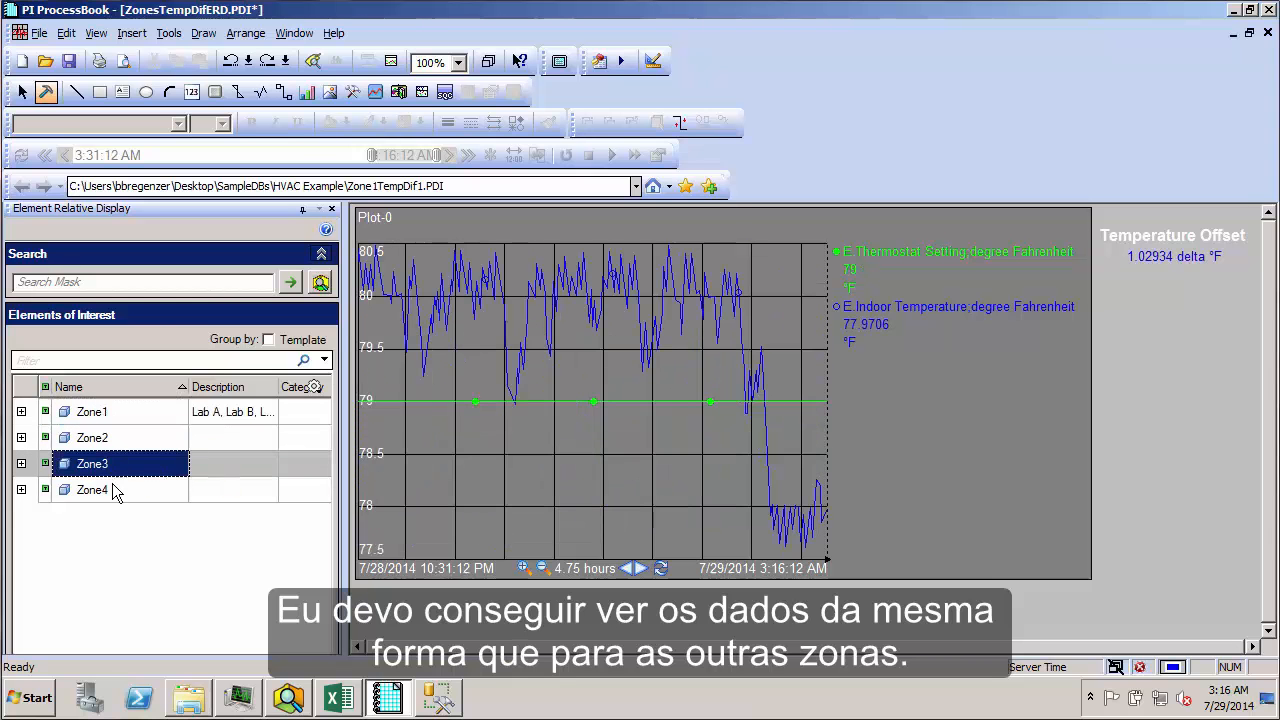
left_click(115, 491)
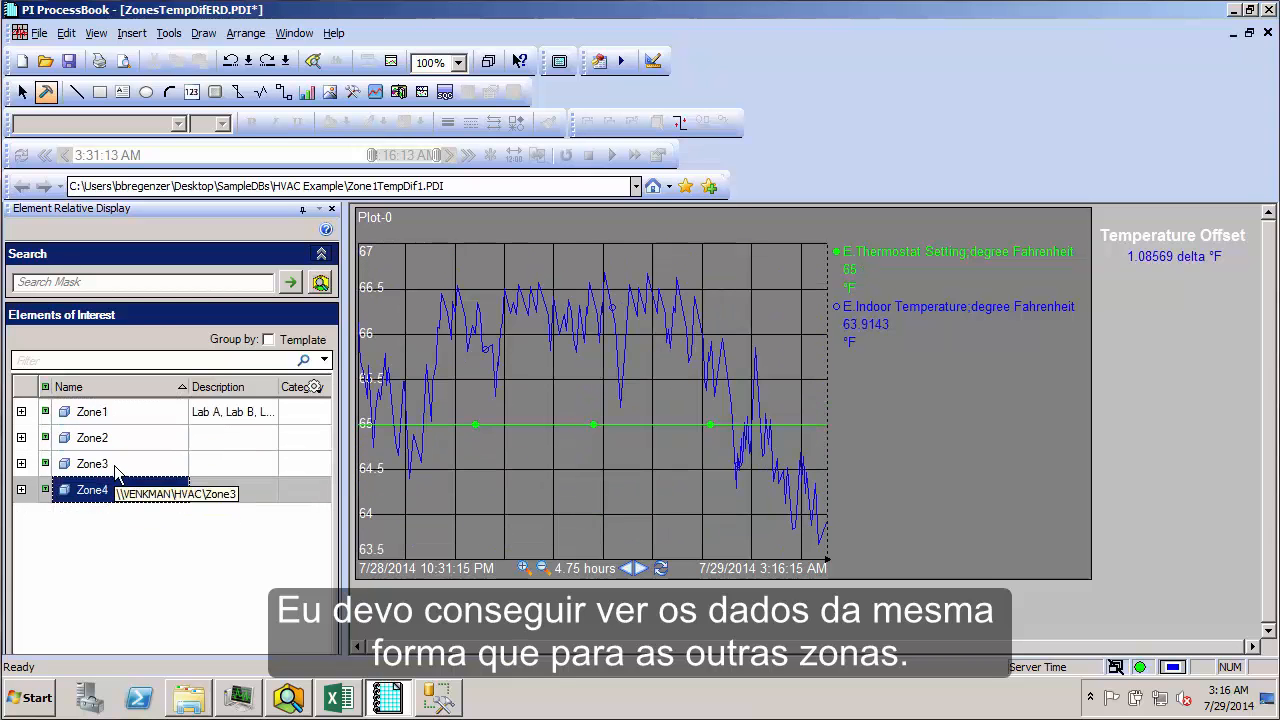
left_click(115, 468)
key("Up")
key("Up")
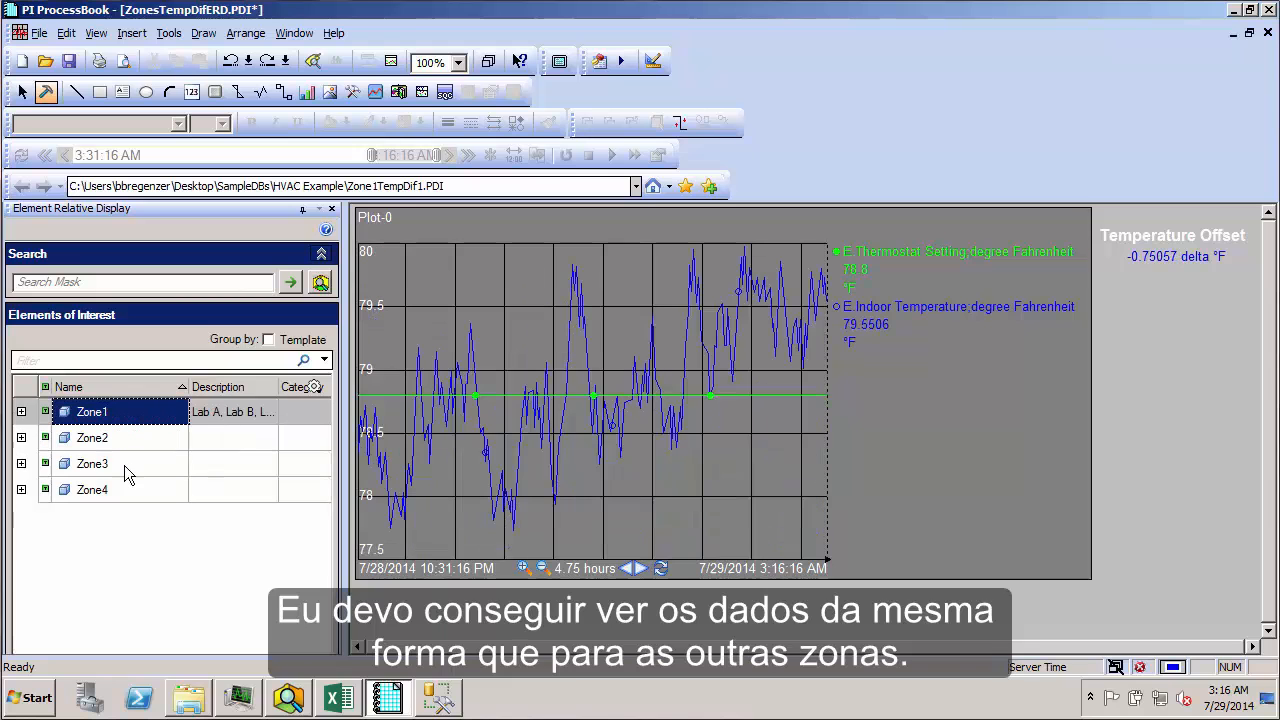